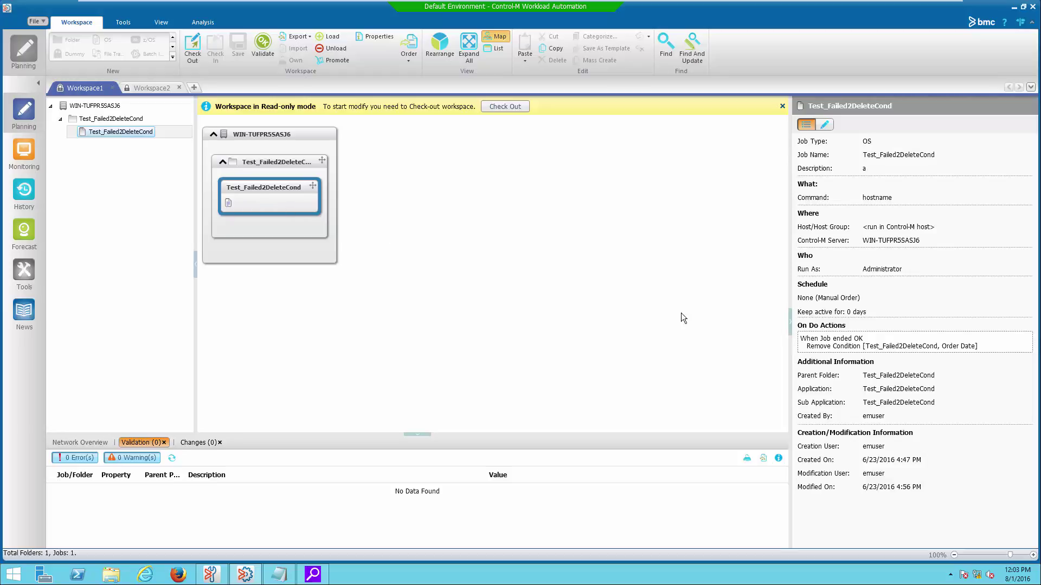
Order the Test_Failed2DeleteCond job to run now
triple_click(803, 344)
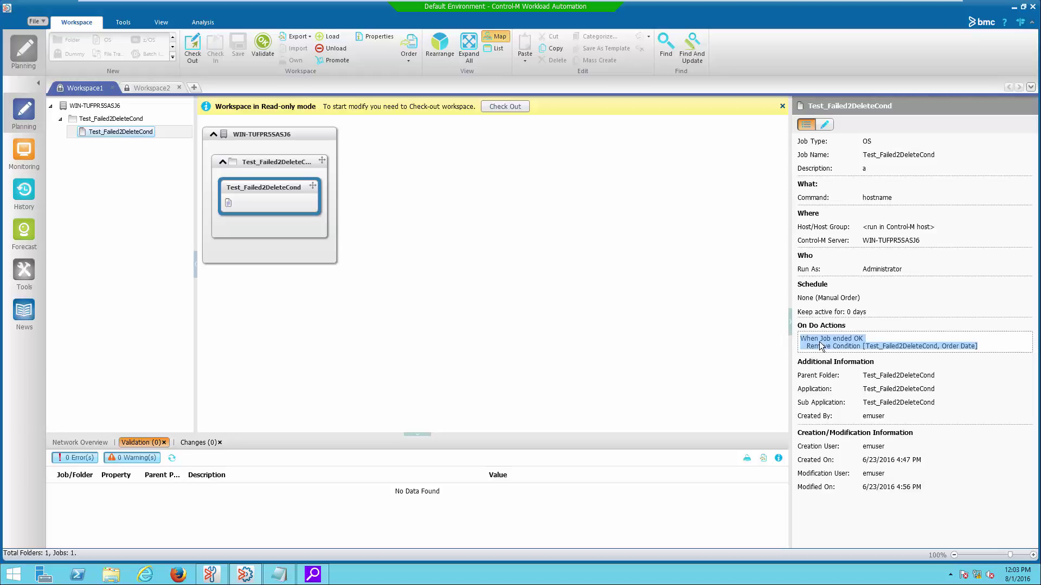
right_click(299, 201)
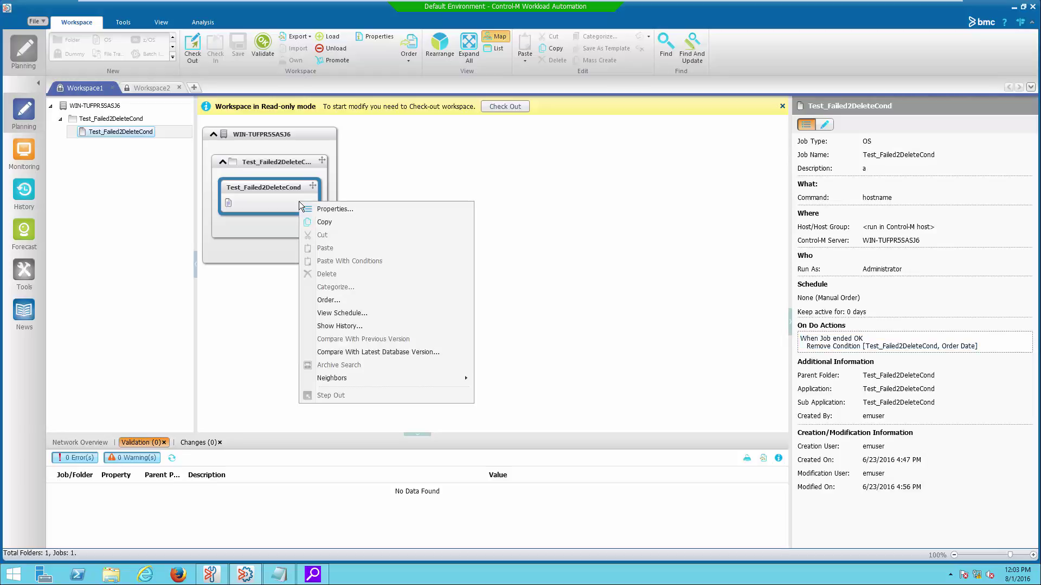
click(330, 300)
click(32, 155)
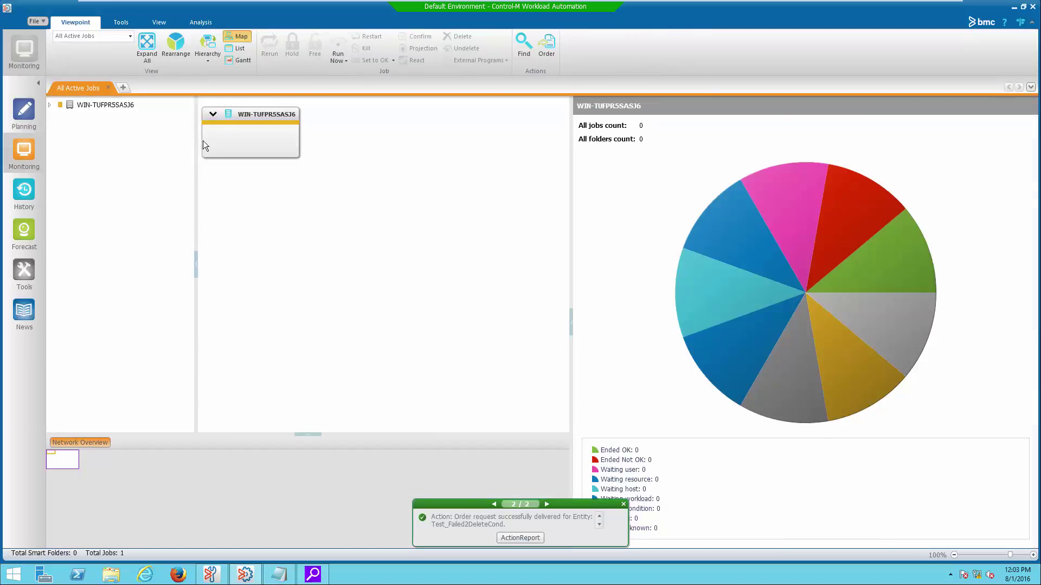
Expand the host and Test_Failed2DeleteCond folders to show the finished job's run details
click(213, 114)
click(219, 135)
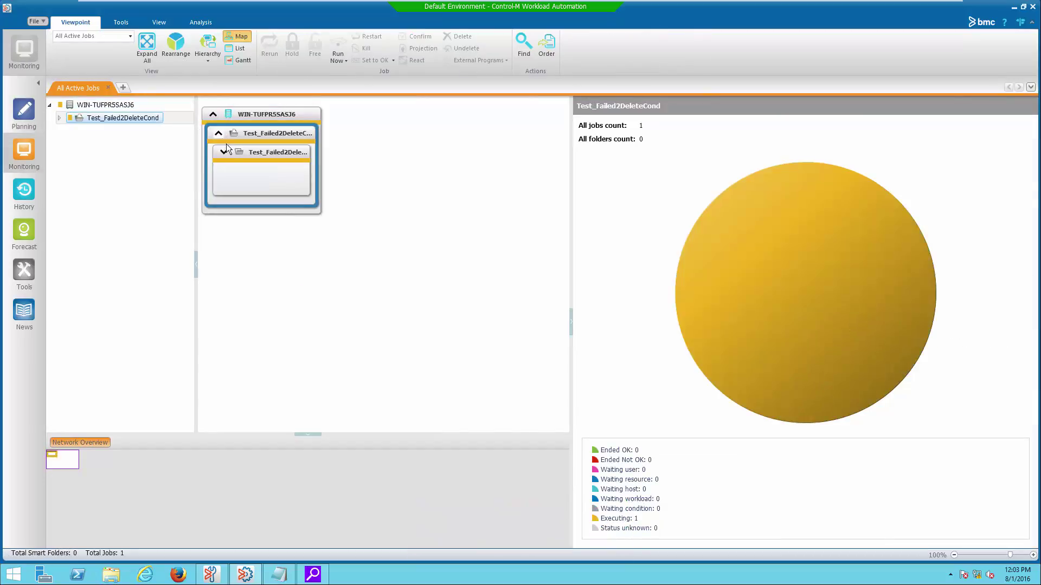
click(222, 154)
click(252, 182)
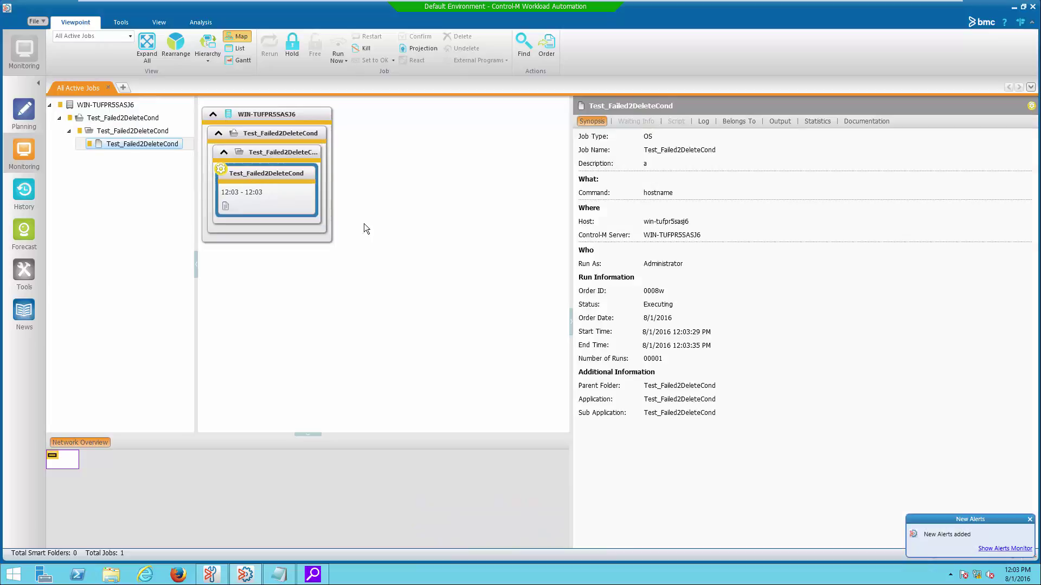
In the Alerts Monitor, select the FAILED TO DELETE CONDITION message text for copying
click(993, 549)
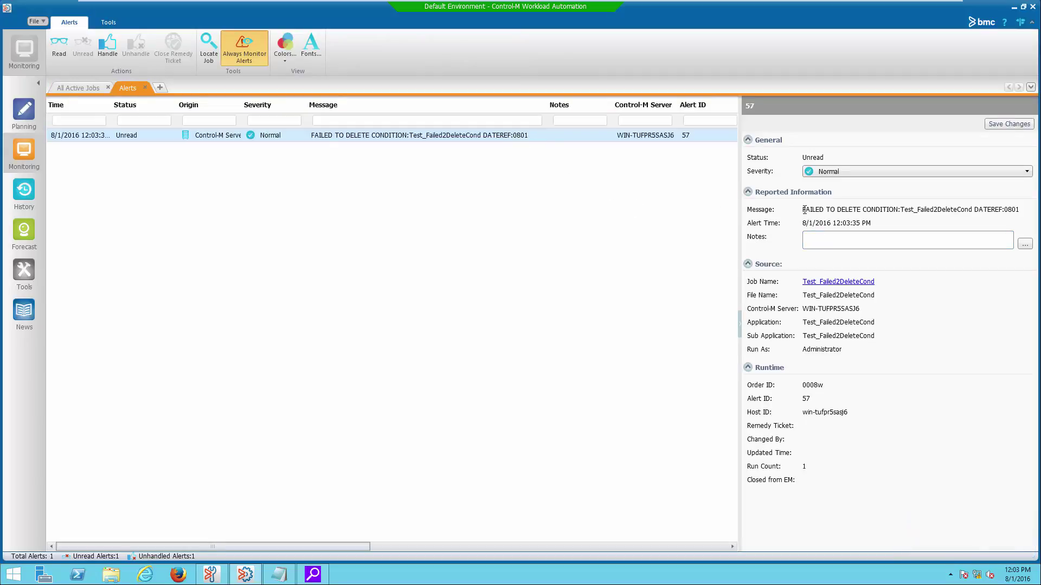
drag(803, 210, 898, 211)
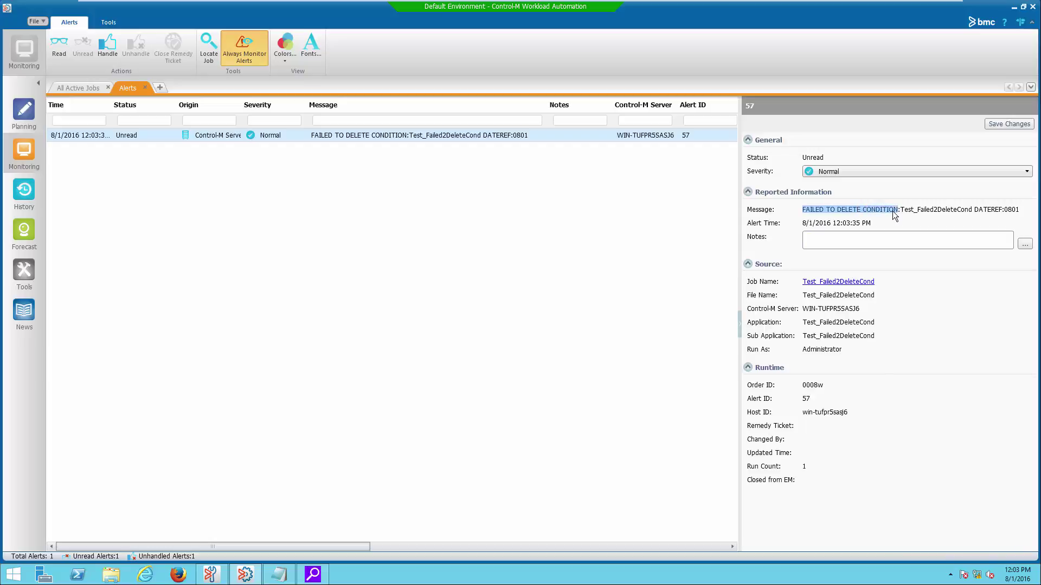
right_click(893, 212)
Copy the alert text and open a maximized File Explorer at the Control-M Server data folder
click(920, 231)
right_click(120, 579)
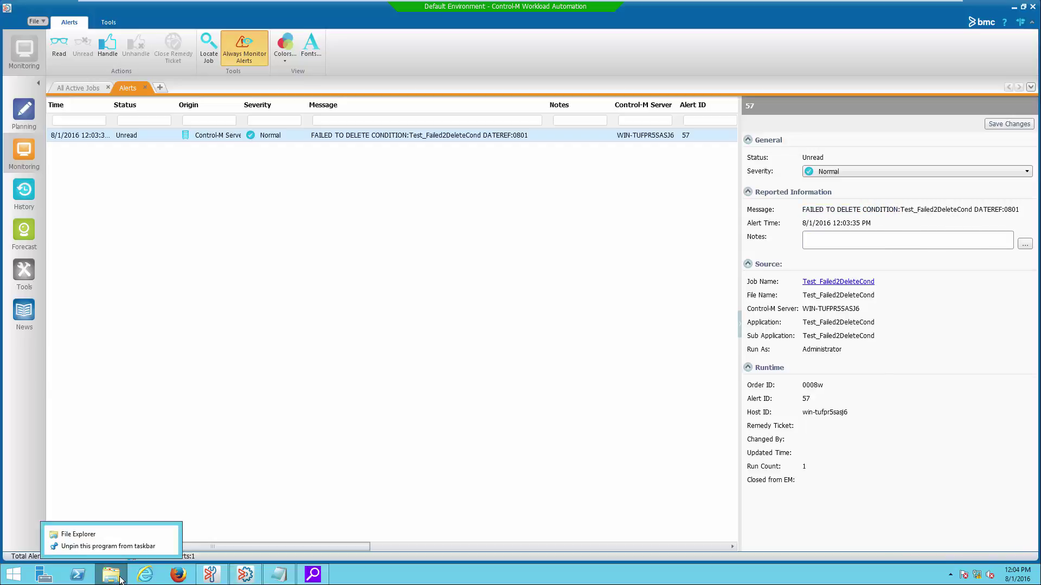
click(106, 532)
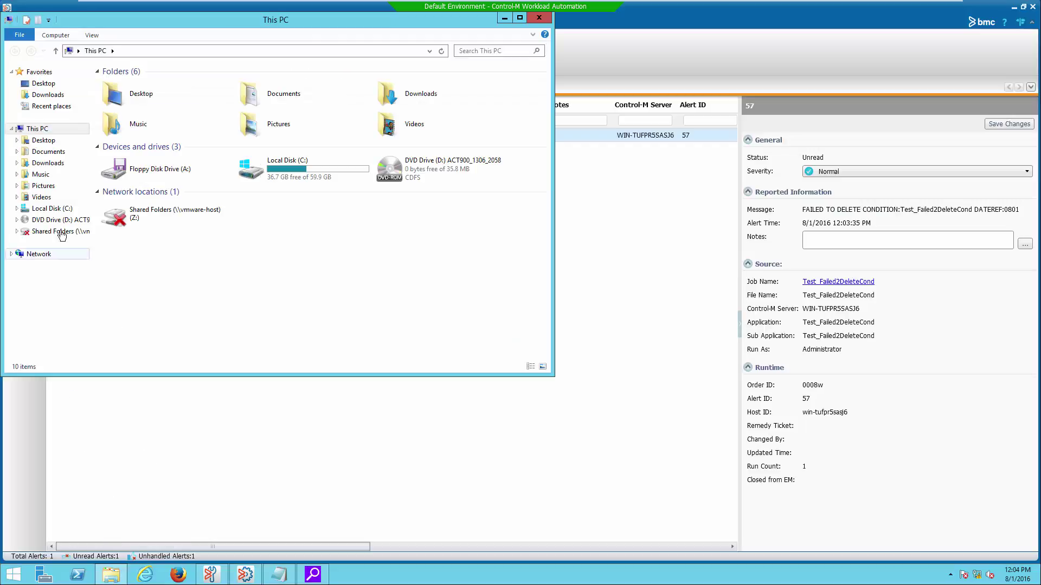
click(52, 209)
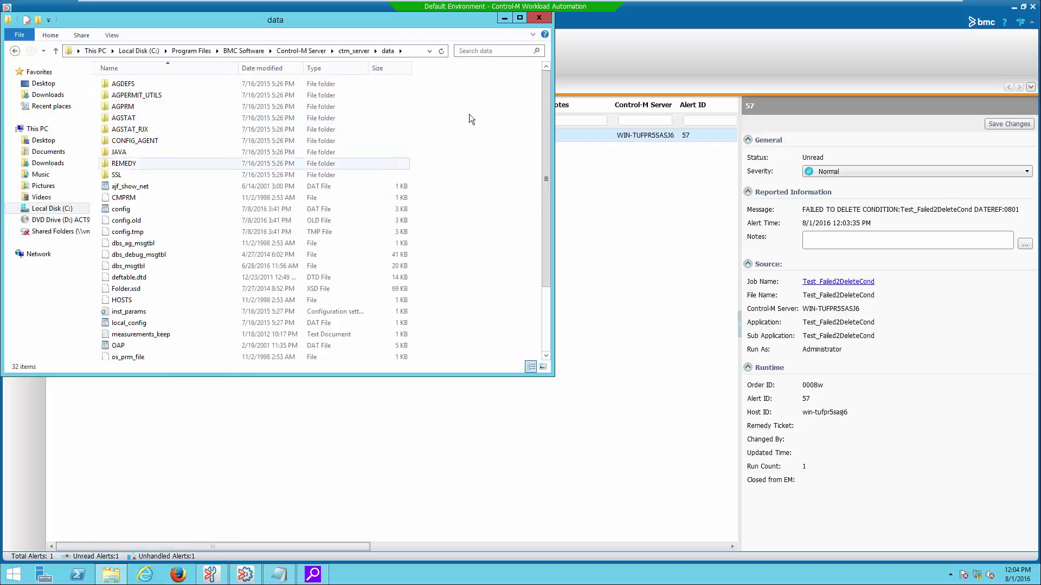
click(520, 18)
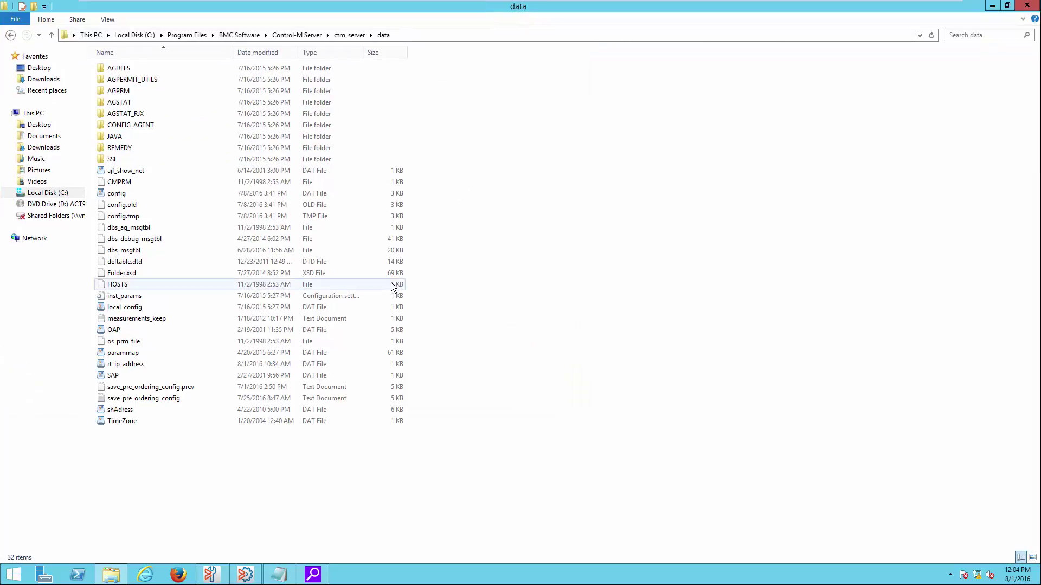
click(470, 35)
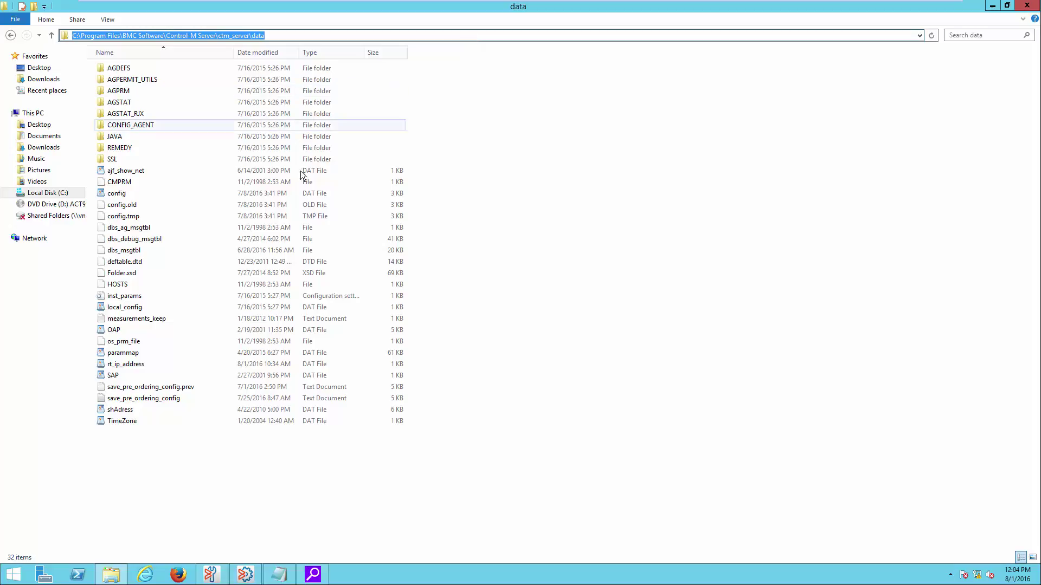
Compare the dbs_msgtbl, dbs_ag_msgtbl and dbs_debug_msgtbl files, then choose Open with for dbs_msgtbl
click(137, 254)
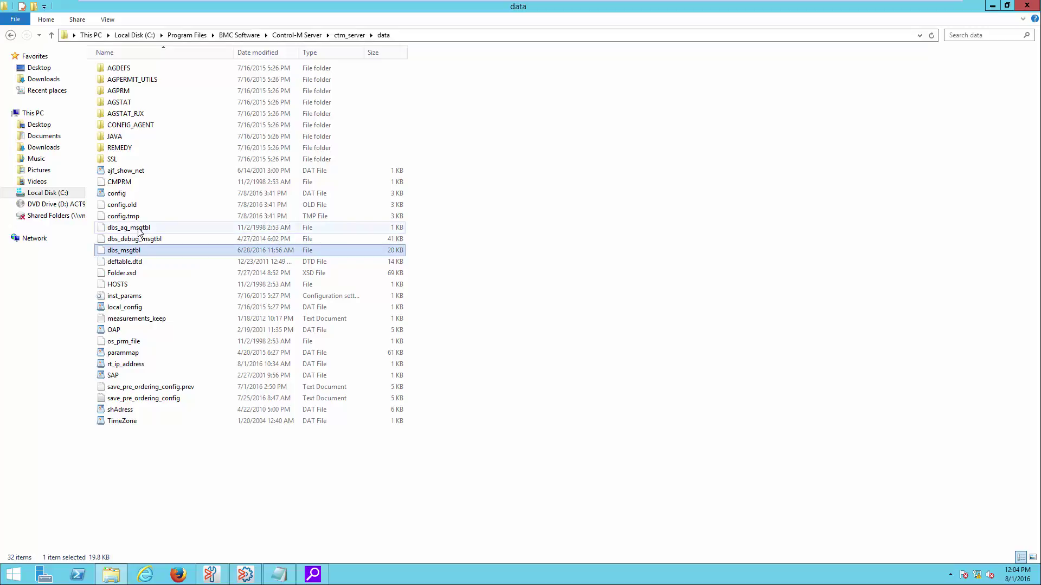
click(140, 228)
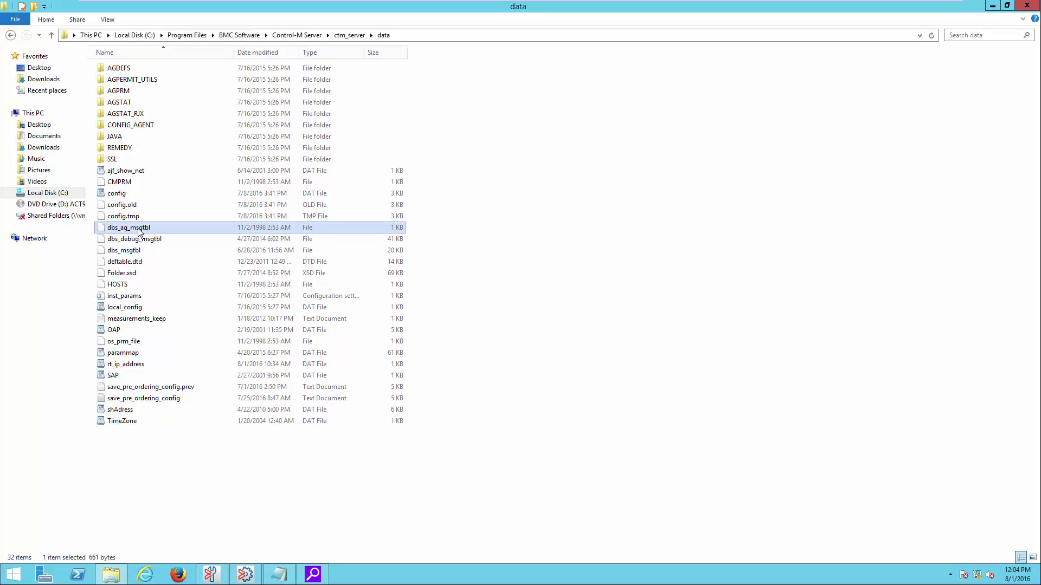
click(137, 240)
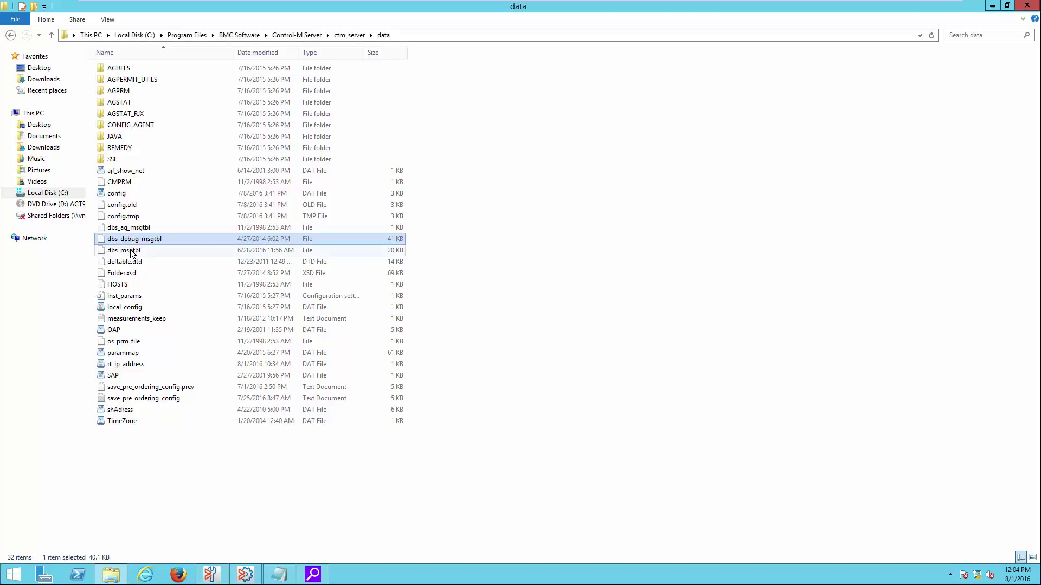
click(132, 252)
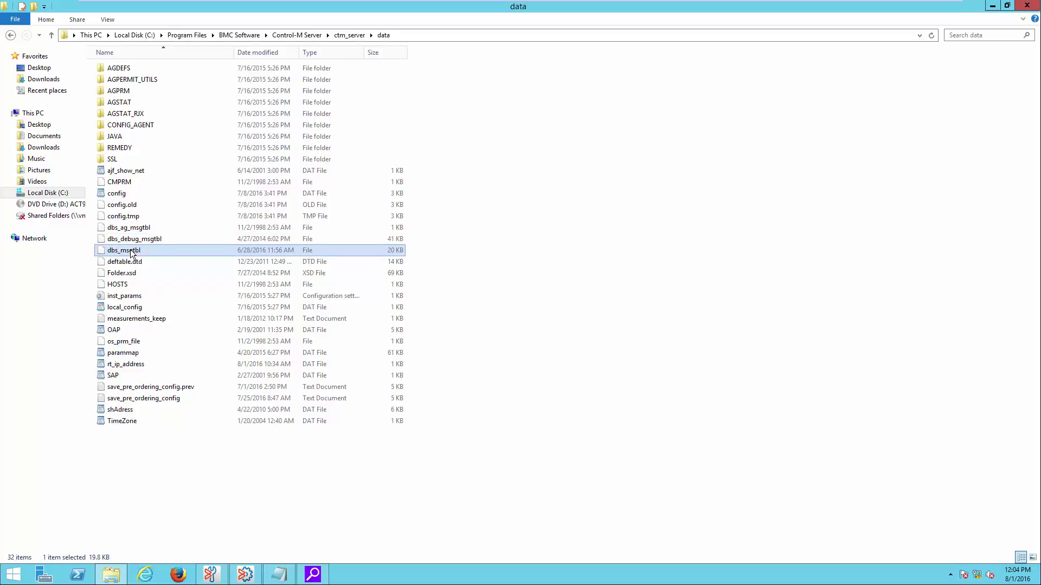
right_click(131, 253)
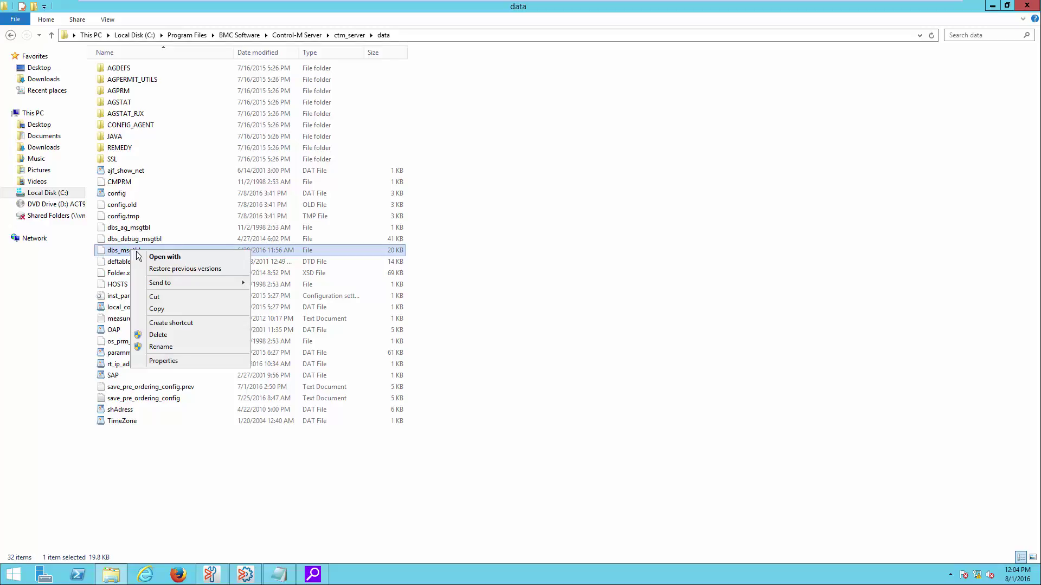
click(145, 257)
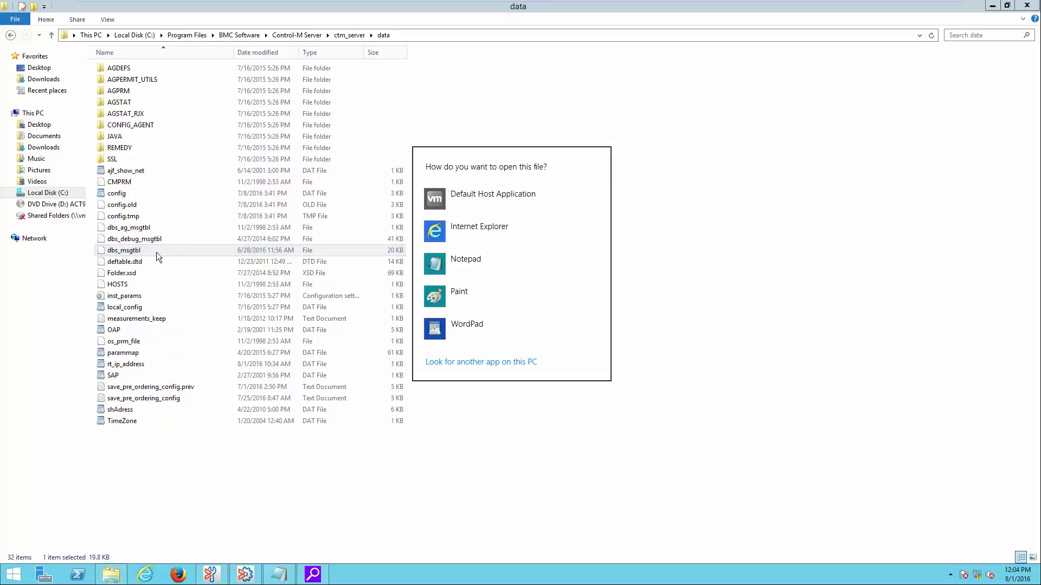
Find FAILED TO DELETE CONDITION in dbs_msgtbl with Notepad, note its ID 5763, and close it
click(444, 264)
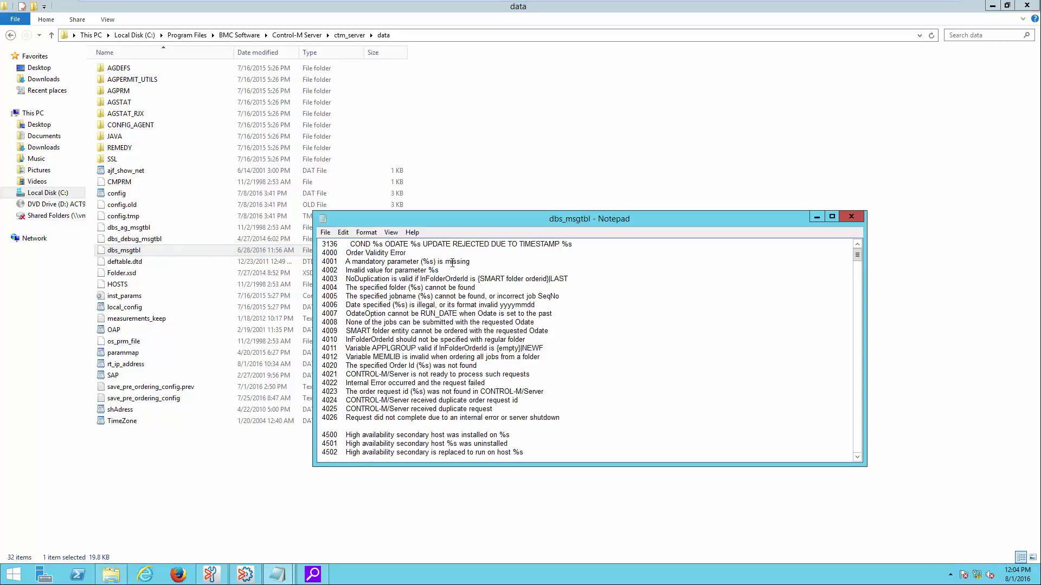
click(831, 216)
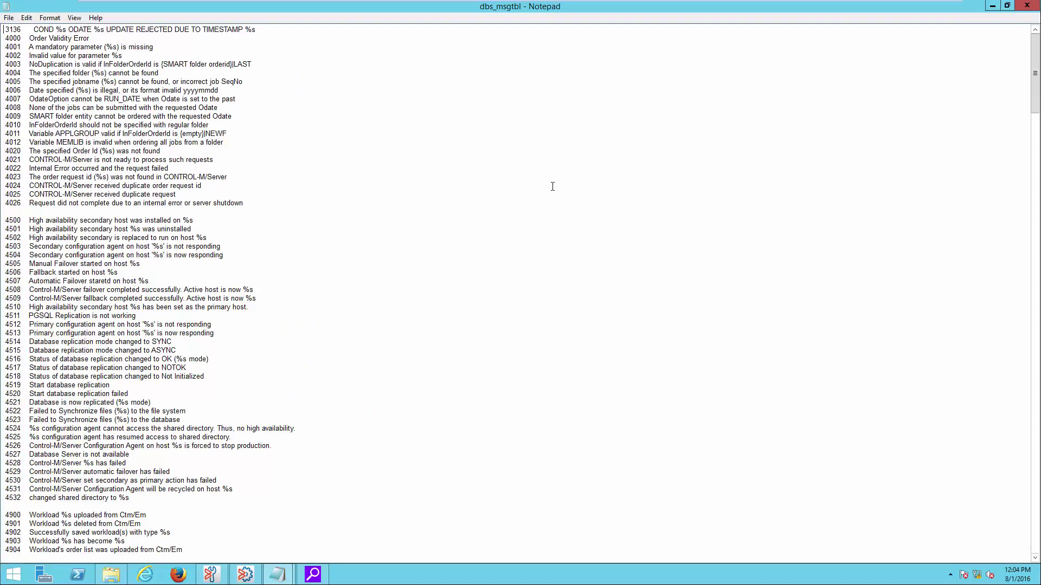
key(ctrl+f)
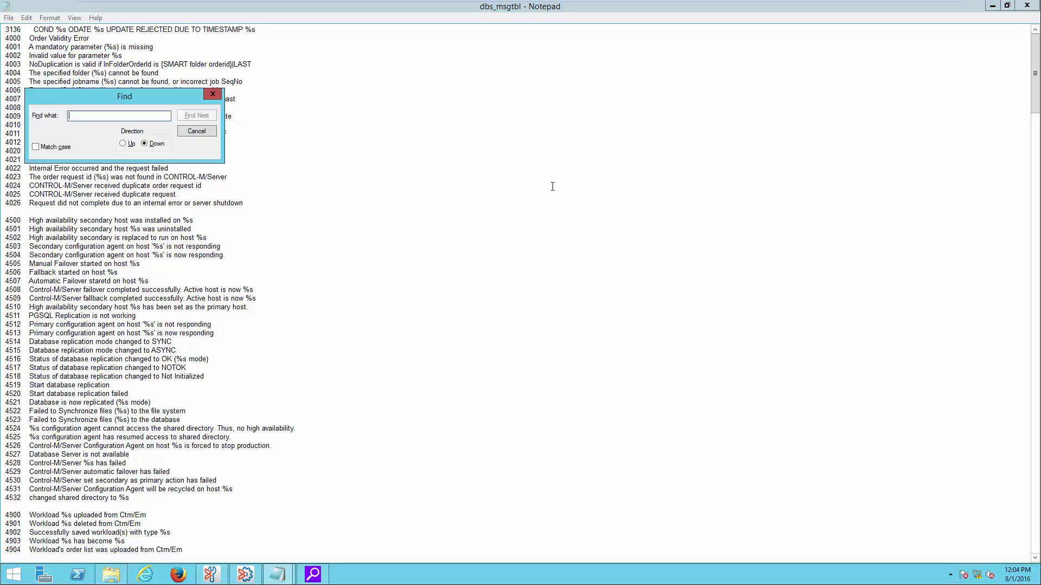
key(ctrl+v)
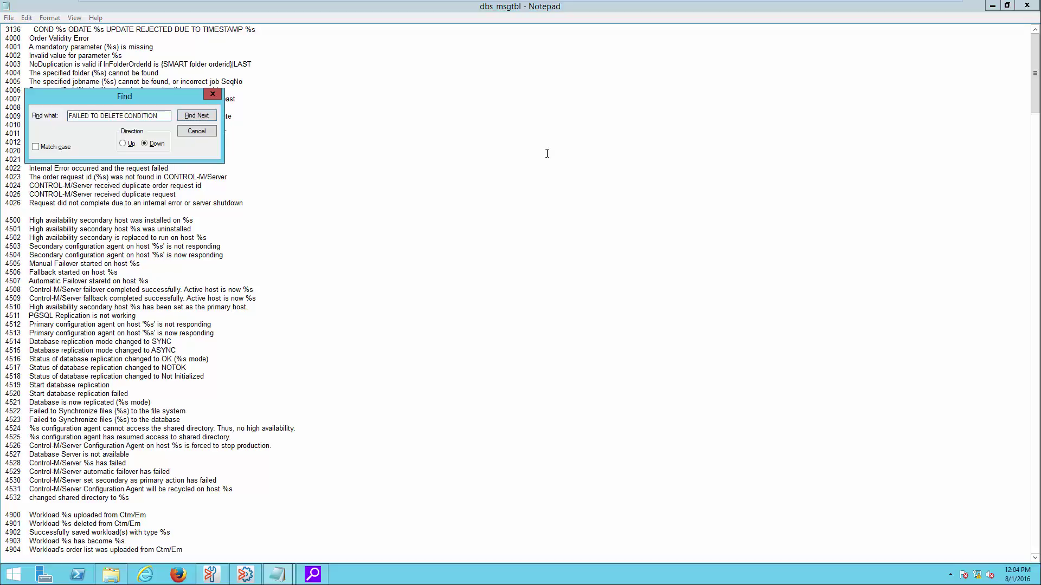
click(200, 119)
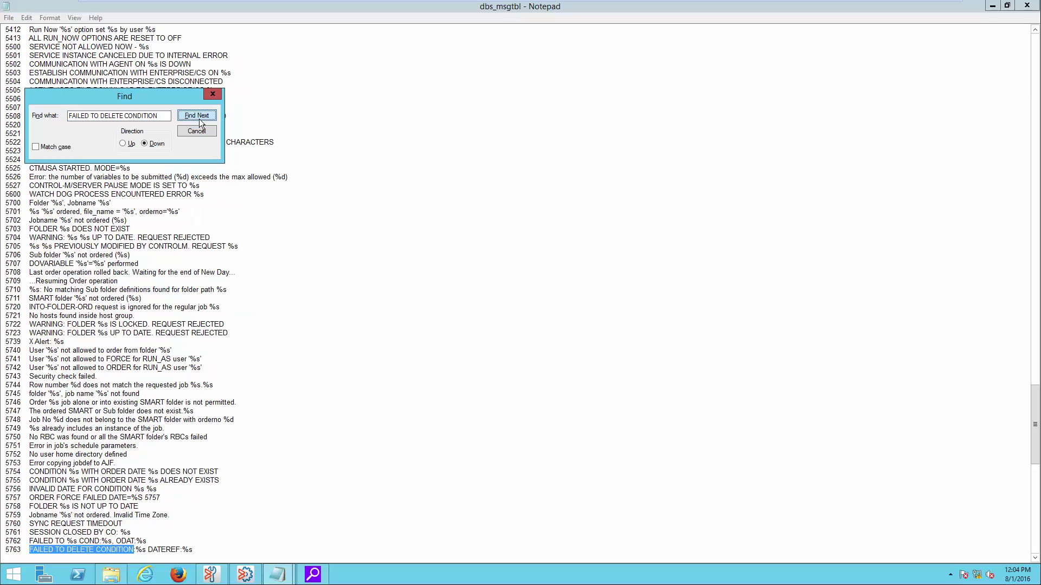
click(205, 131)
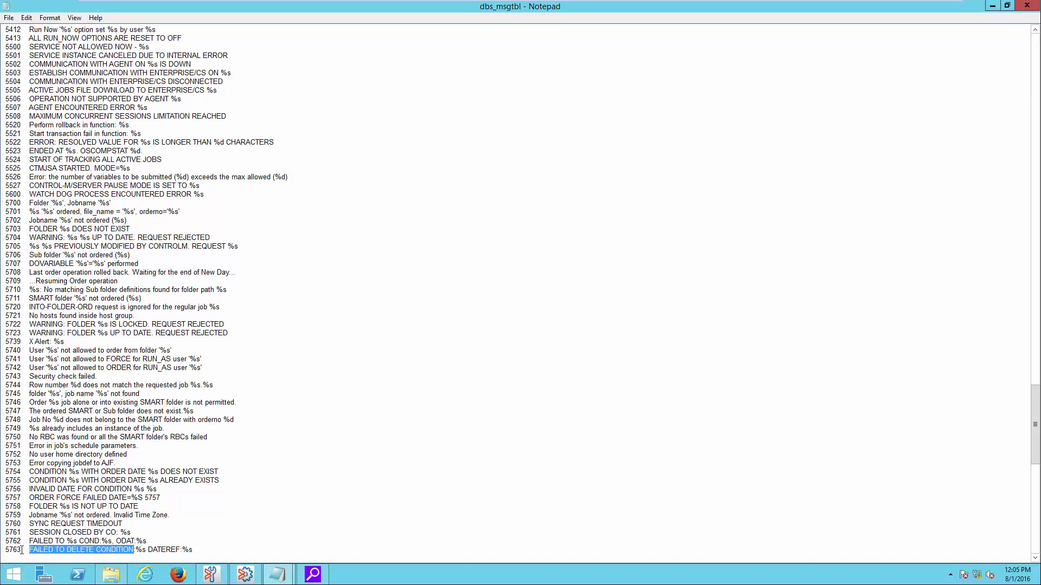
drag(22, 550, 6, 549)
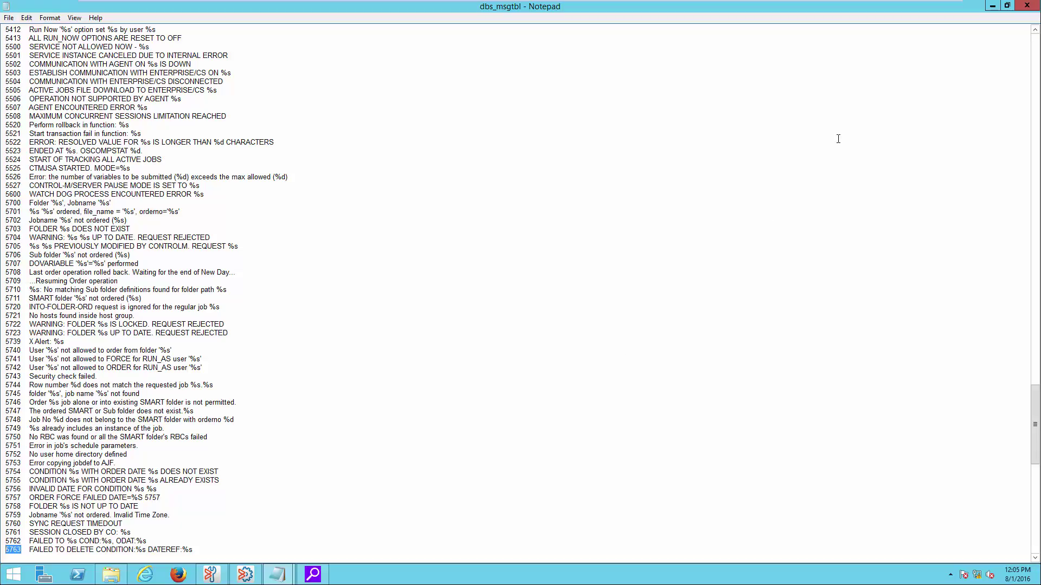
click(1026, 7)
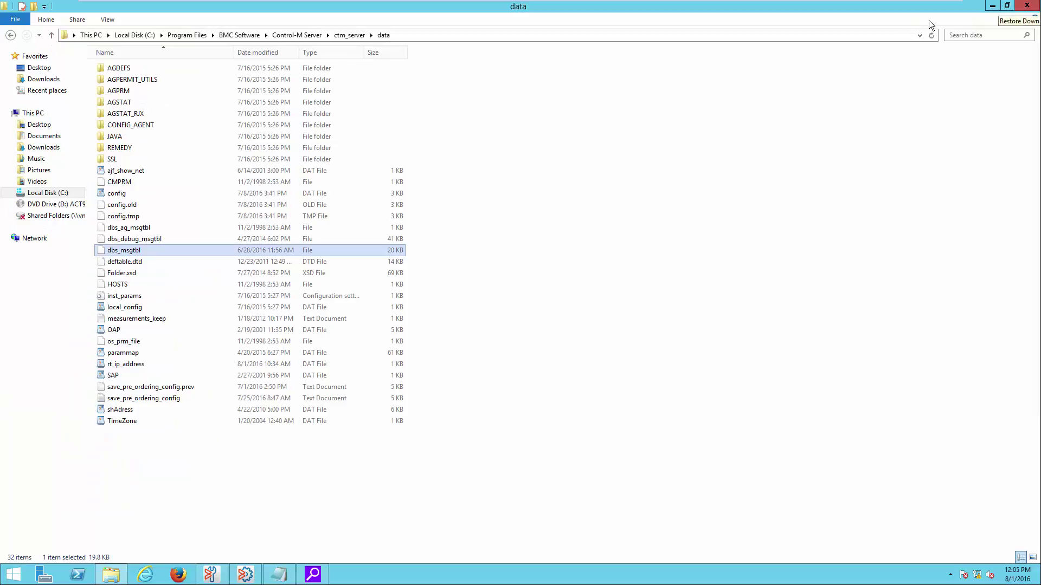
Duplicate the config file in the data folder as a backup named config.bk
click(120, 197)
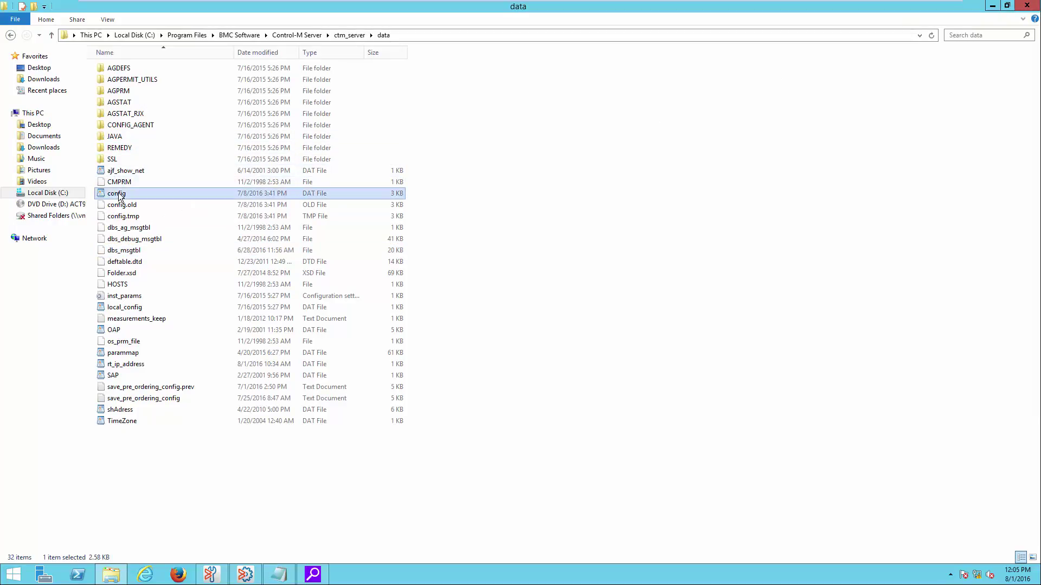
right_click(120, 197)
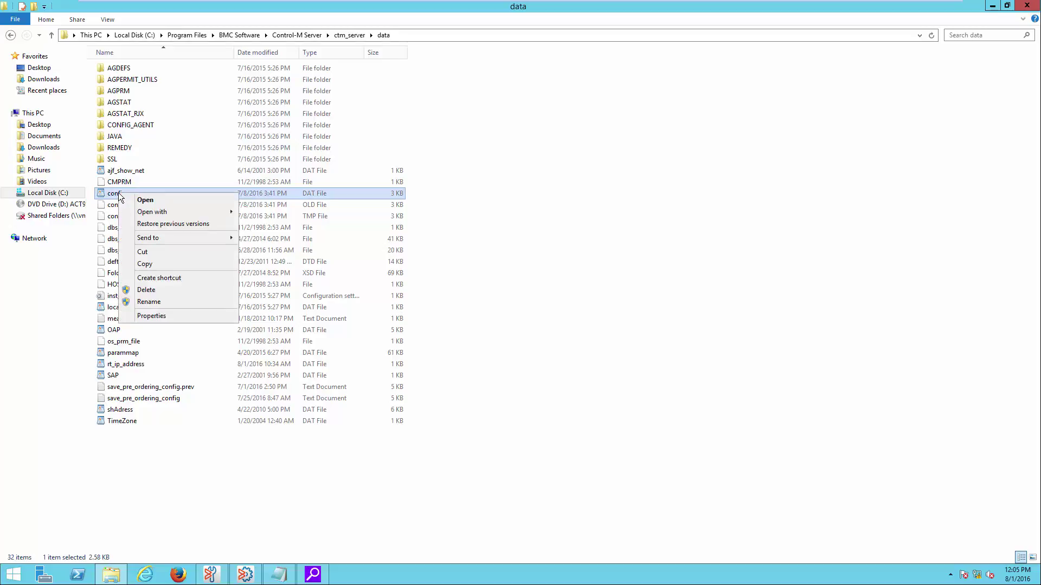
click(145, 264)
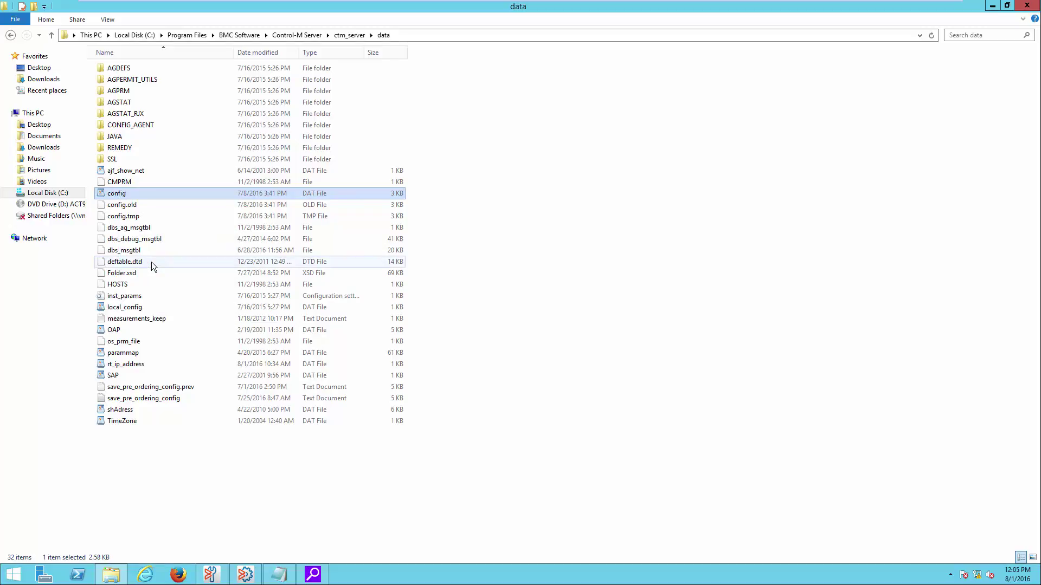
right_click(212, 232)
click(247, 302)
click(428, 214)
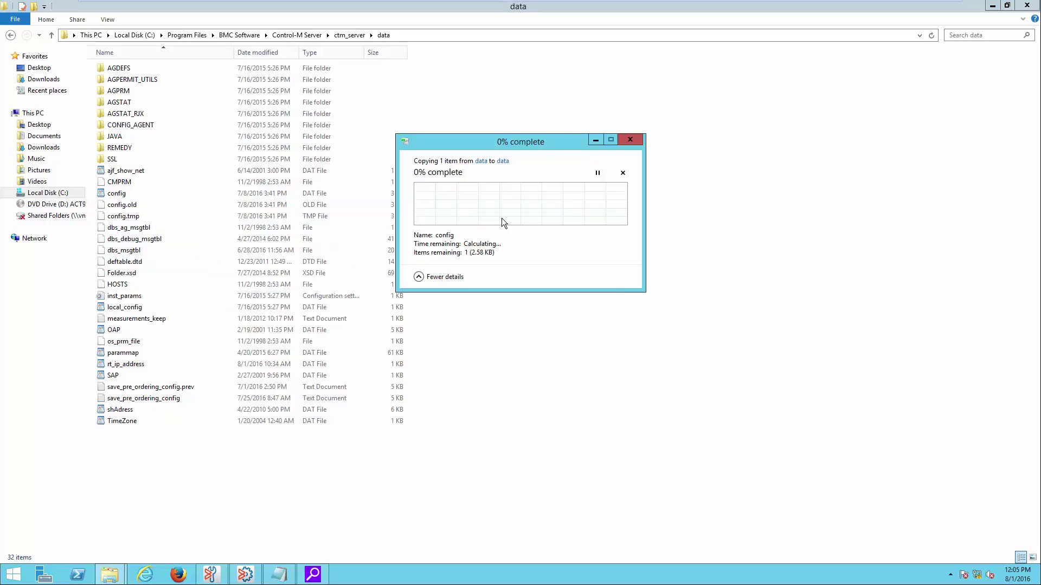
key(F2)
text(config.)
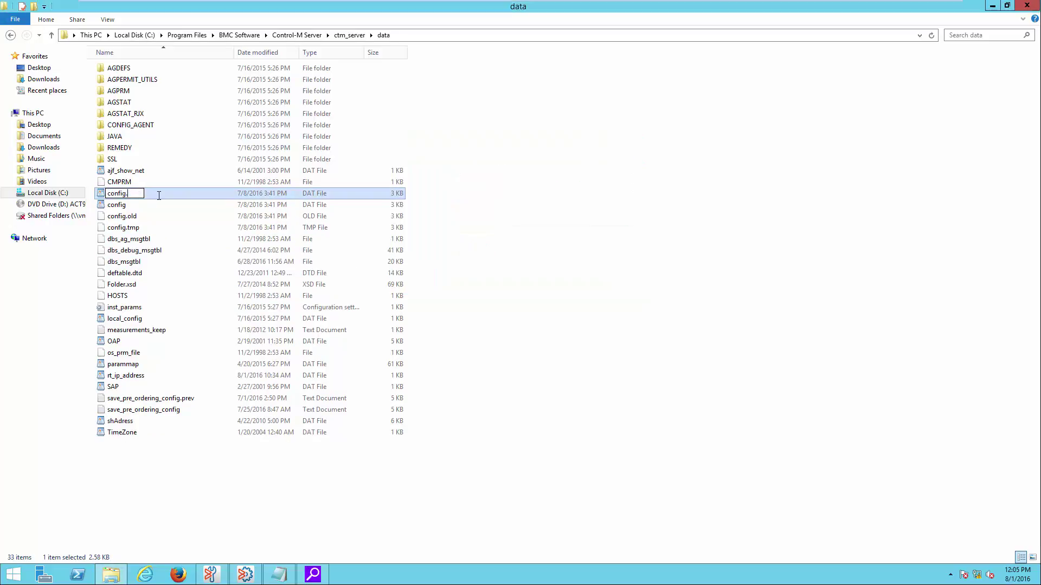
text(bk)
click(121, 205)
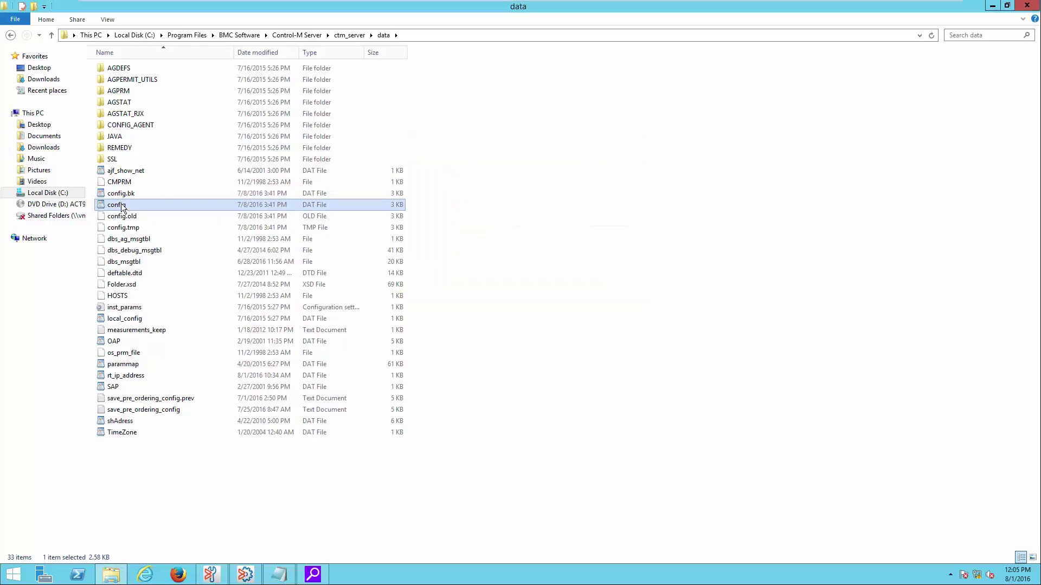
Open the original config file in Notepad
right_click(121, 203)
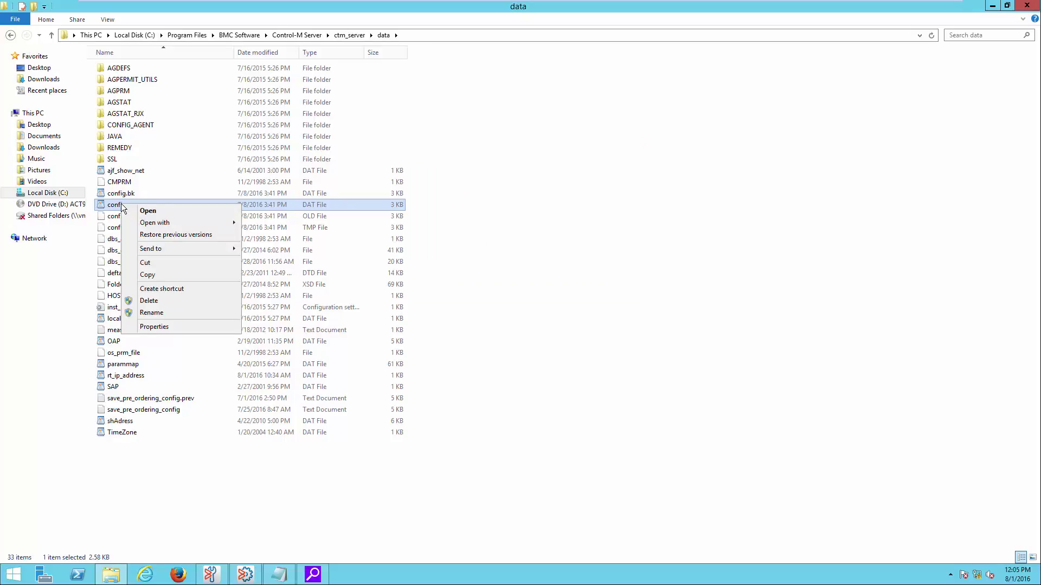
mouse_move(209, 223)
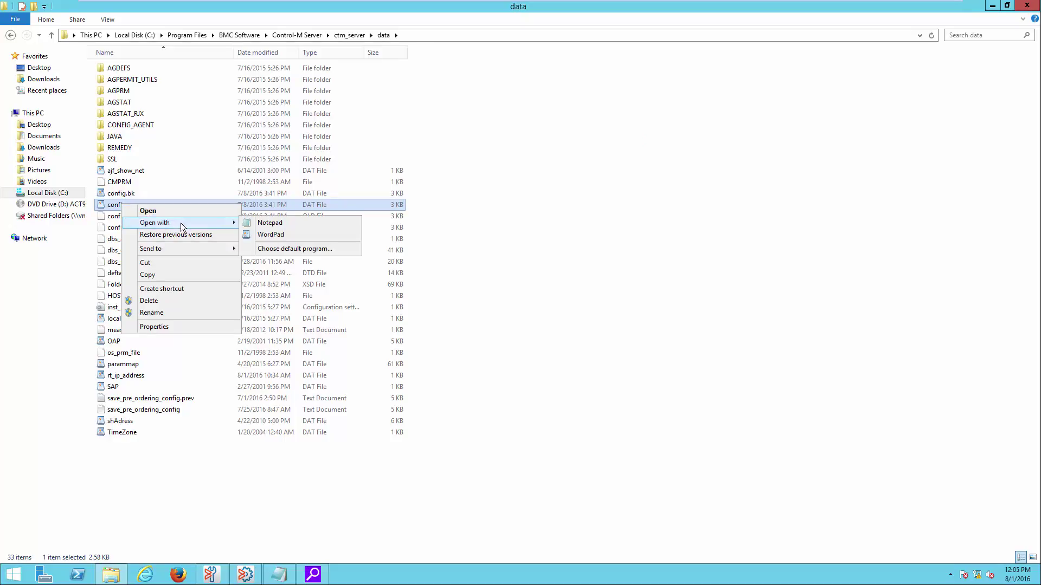
click(261, 226)
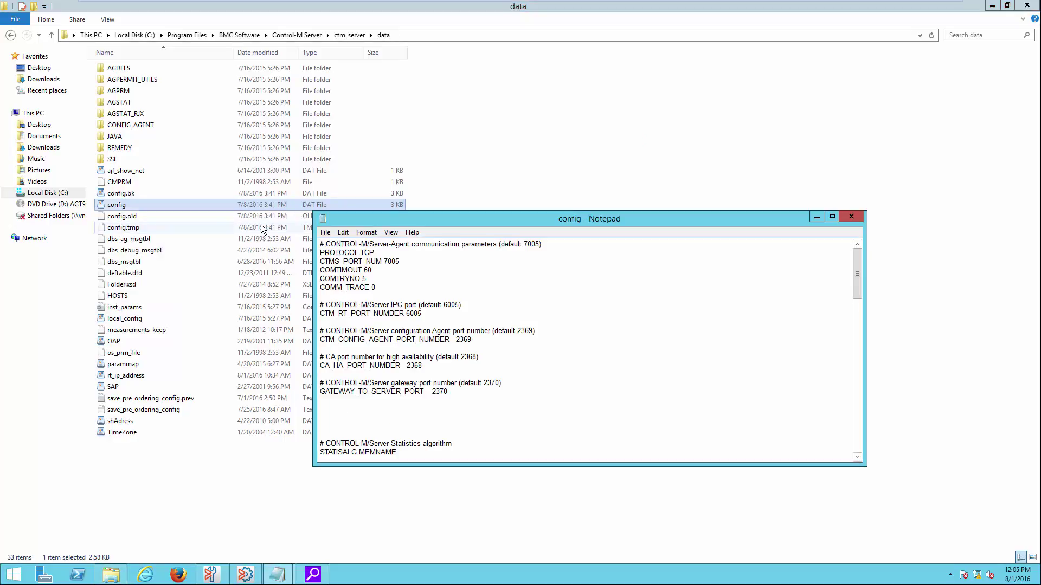
Search config for ALERT_ON_MESSAGES, find none, and scroll to the end of the file
click(832, 217)
key(ctrl+f)
text(ALE)
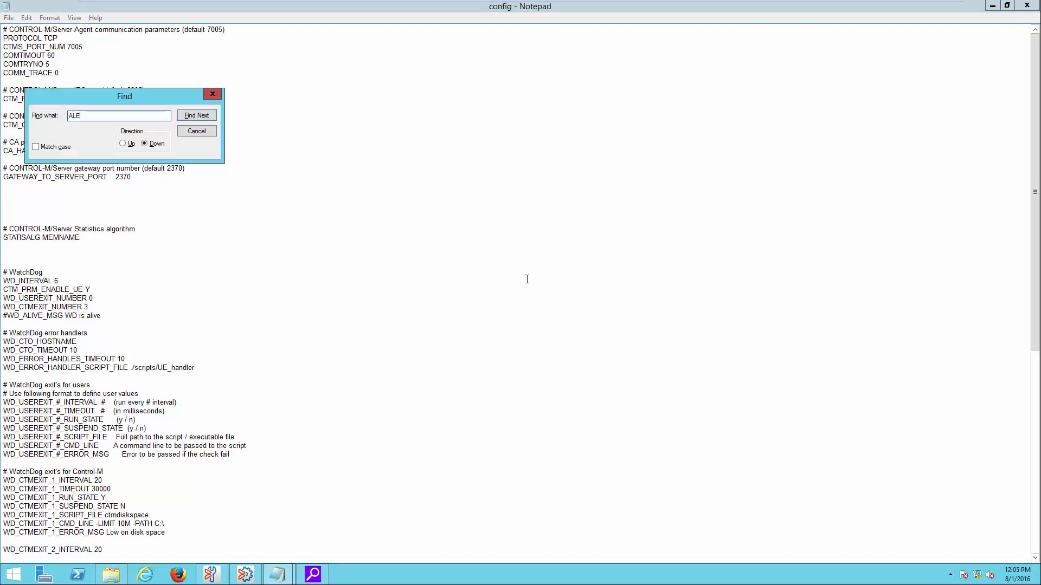
text(RT_ON_MESSAGES)
click(214, 115)
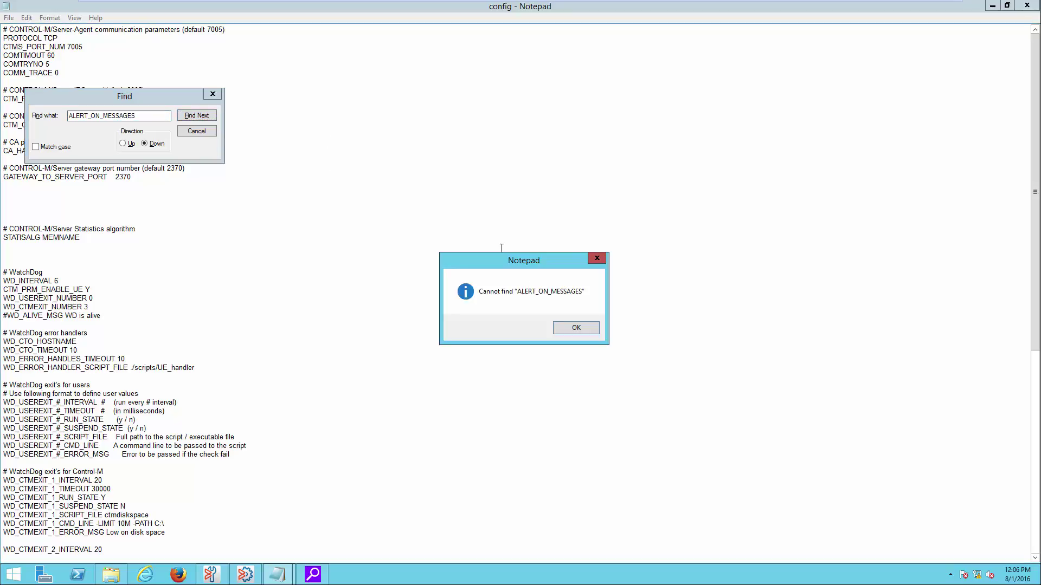
click(583, 330)
click(219, 95)
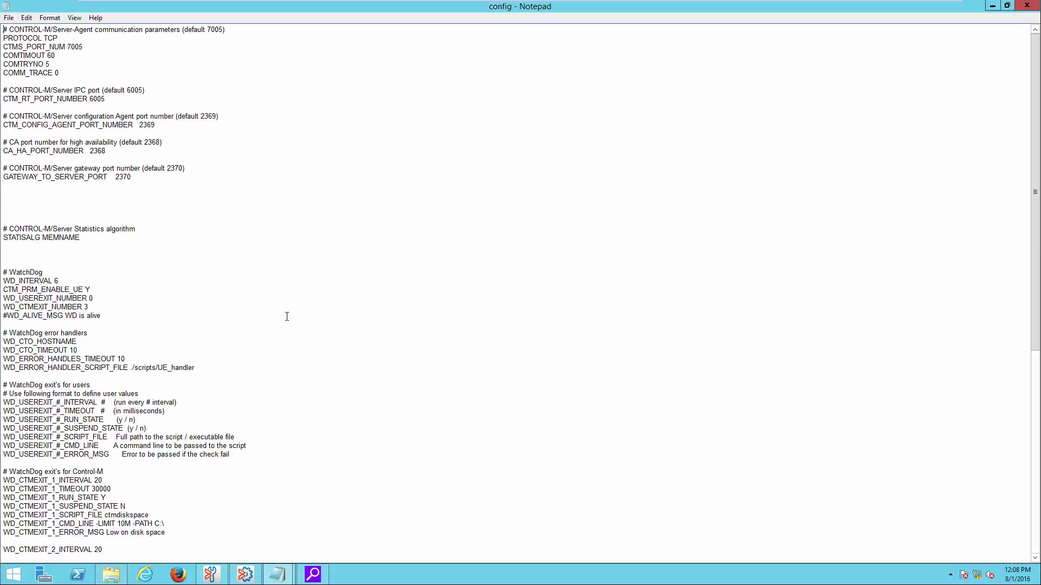
scroll(287, 316, down, 10)
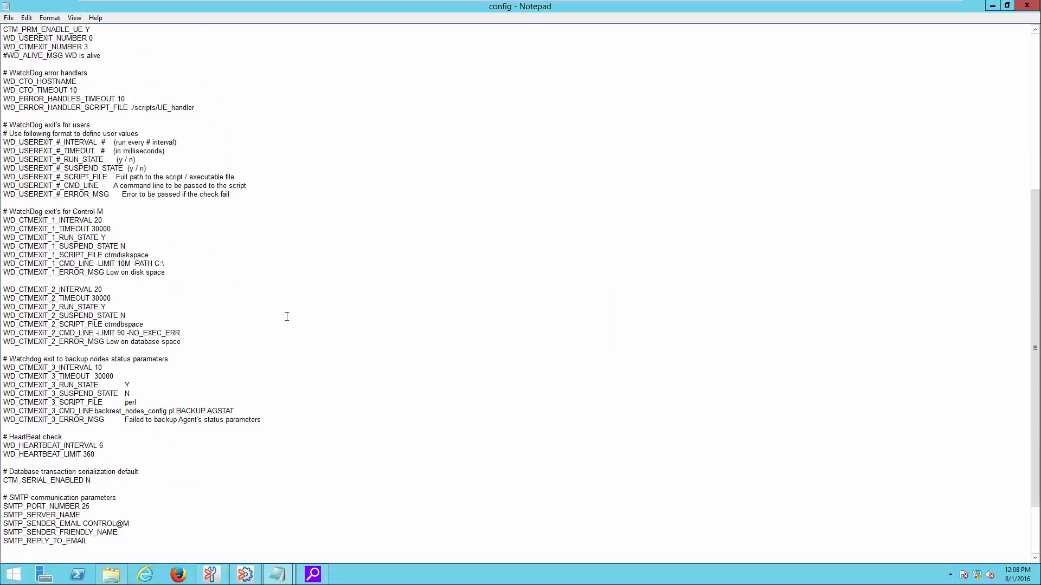
scroll(287, 316, down, 3)
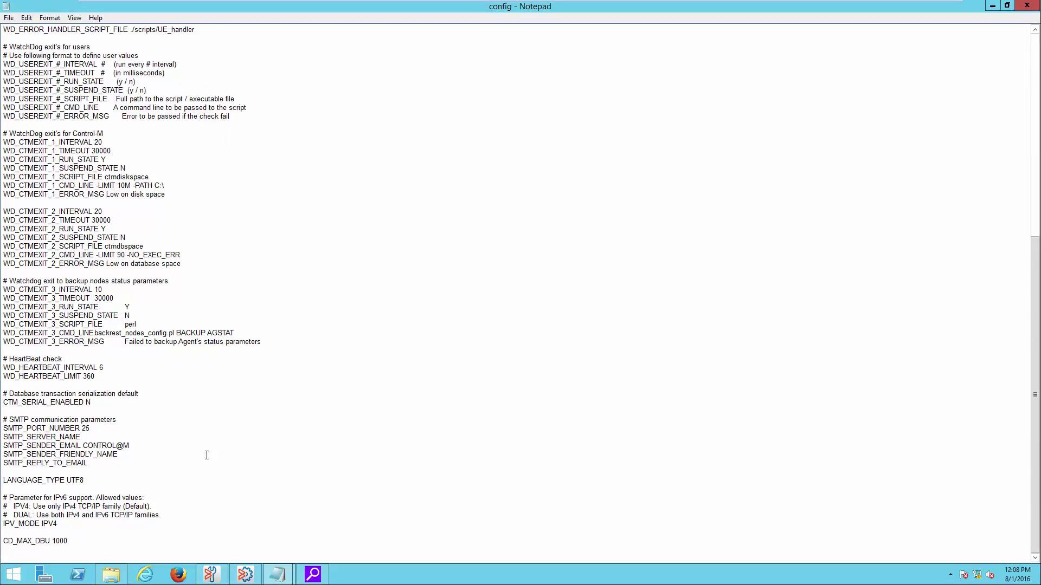
scroll(56, 541, down, 1)
mouse_move(290, 579)
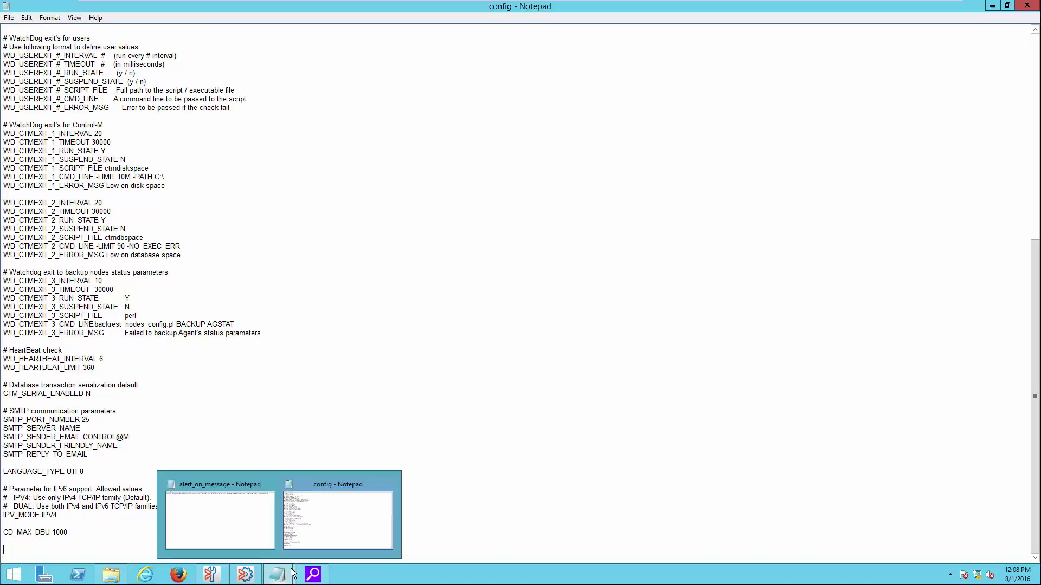
Paste the ALERT_ON_MESSAGES line from alert_on_message at config's end and delete 5763
click(237, 526)
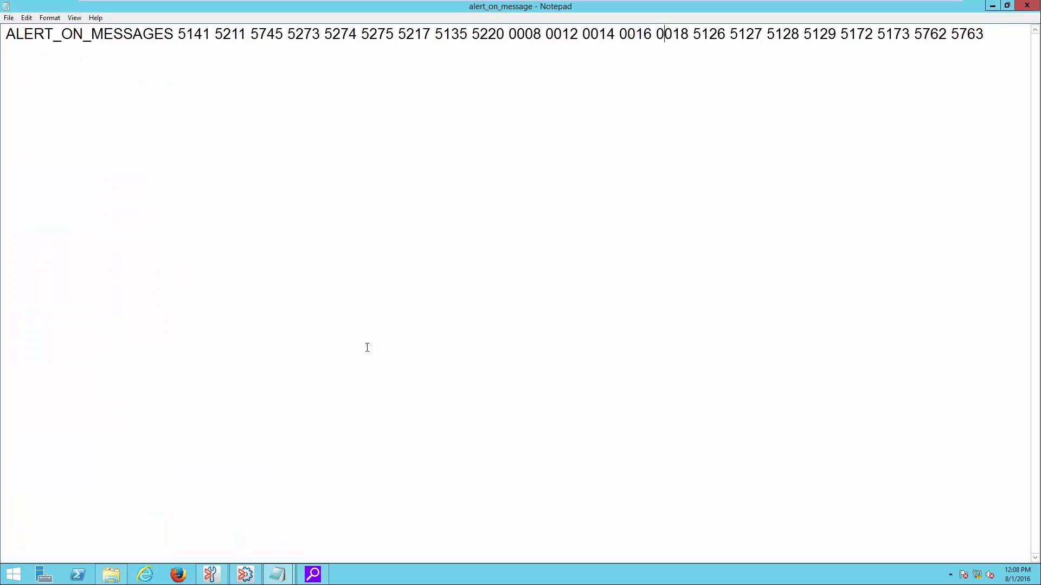
key(ctrl+a)
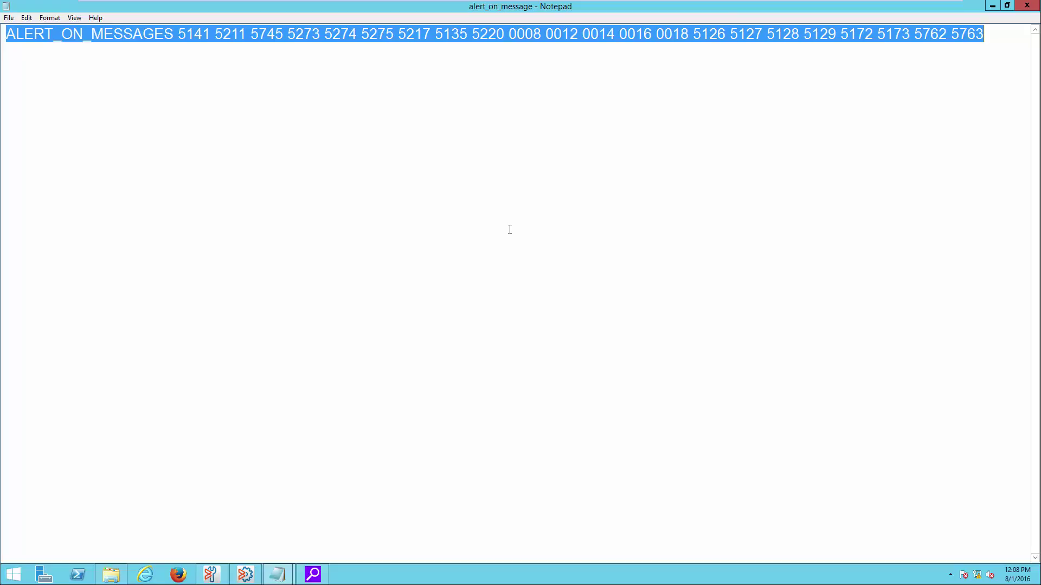
click(510, 189)
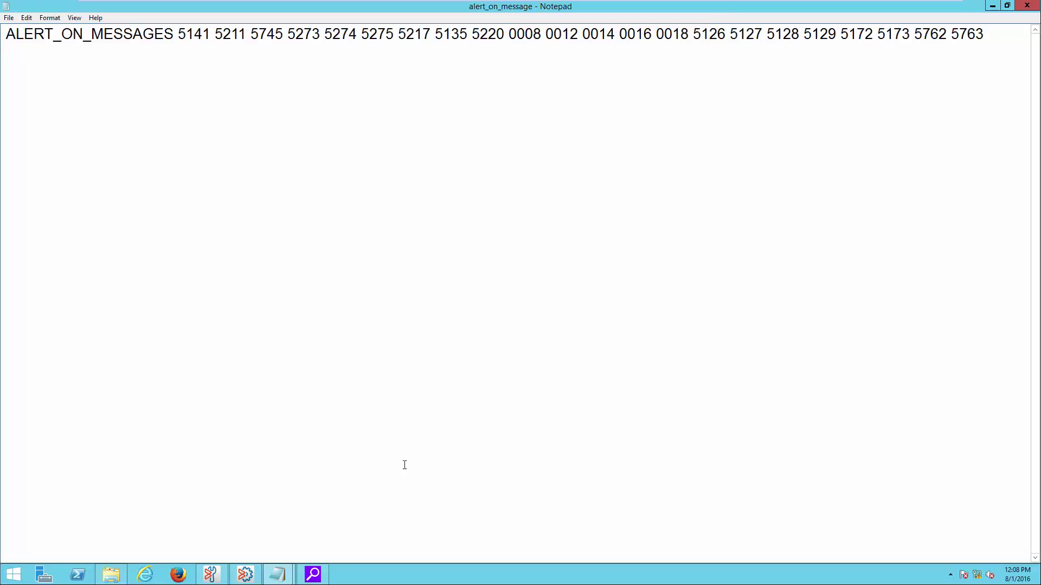
click(992, 6)
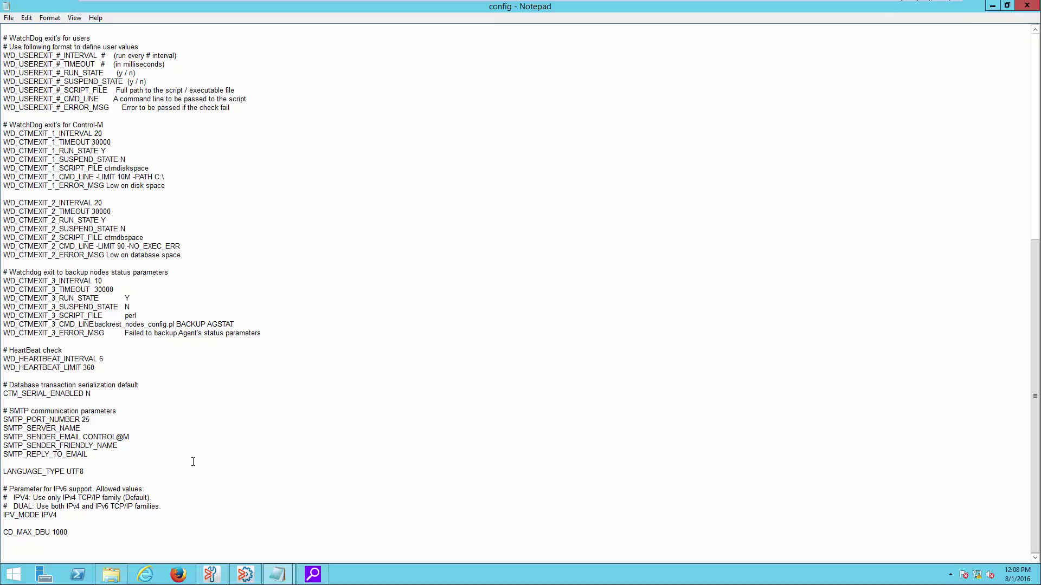
key(ctrl+v)
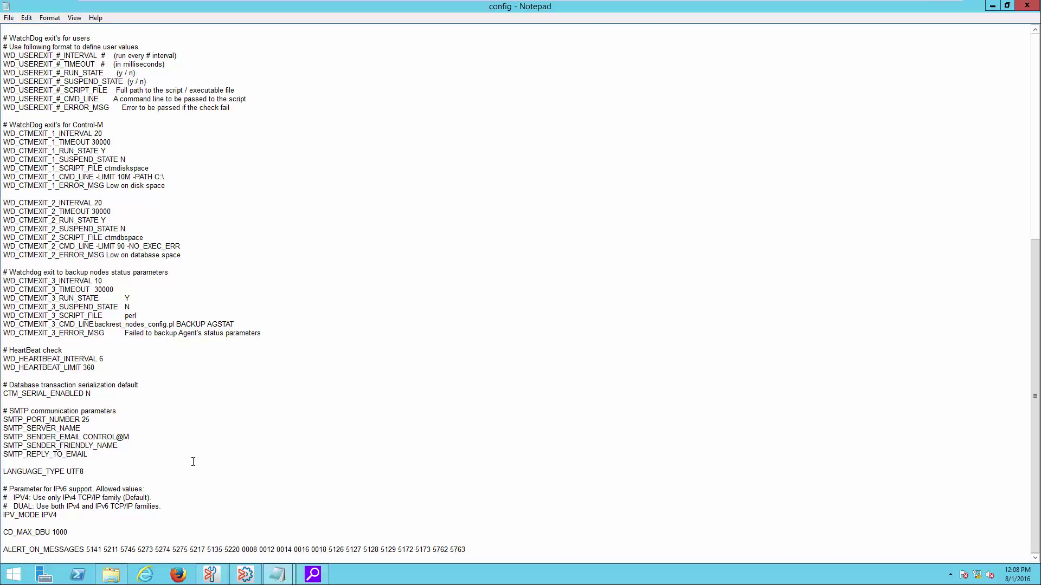
drag(466, 549, 449, 550)
key(BackSpace)
Save config, close Notepad, and run ctmipc -dest ALL -msgid cfg to reload the configuration
click(8, 18)
click(26, 54)
click(1025, 10)
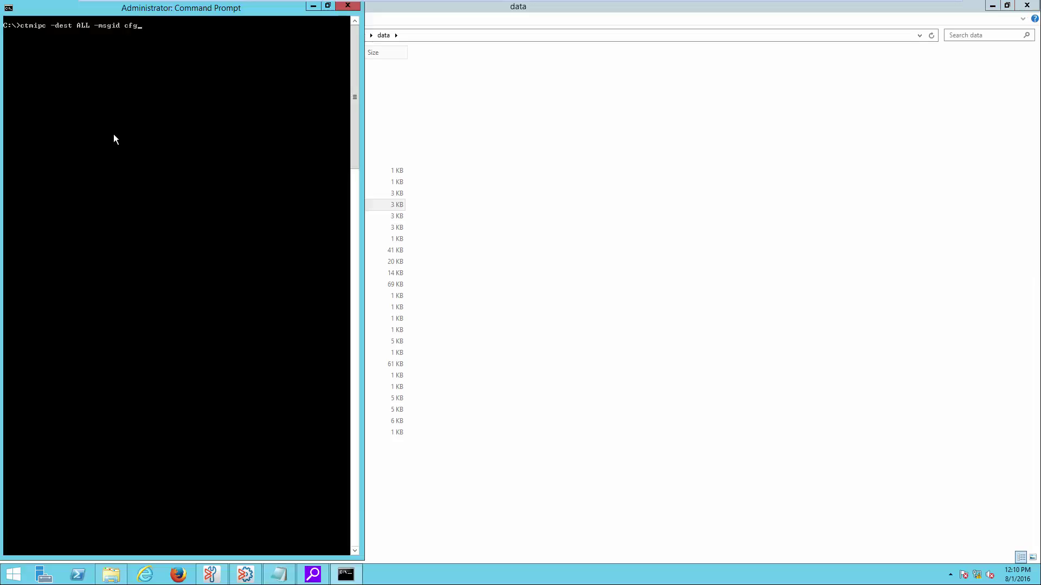
key(Return)
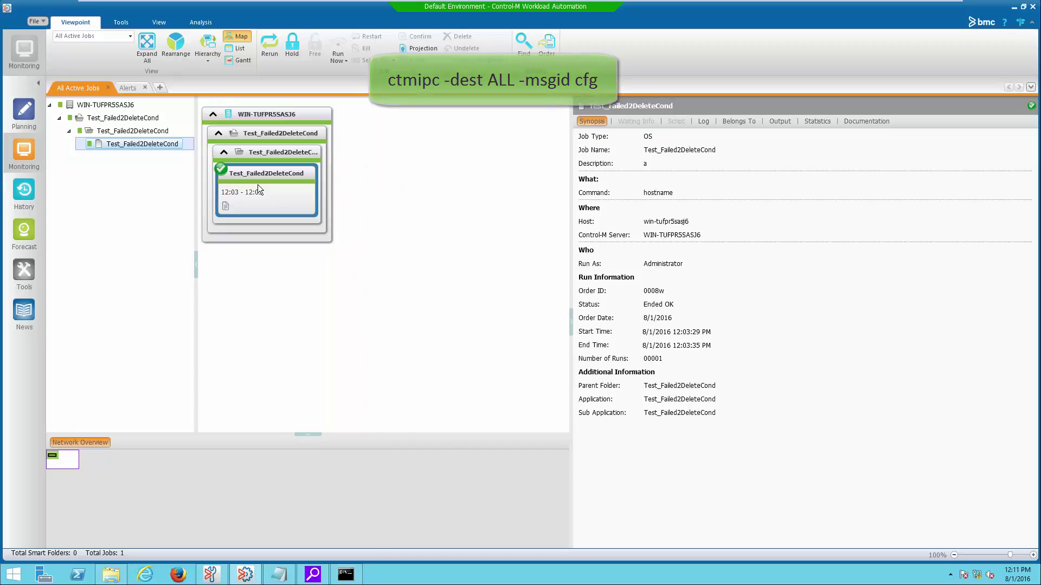
Rerun Test_Failed2DeleteCond, confirm it, and open the Alerts list to check for new alerts
right_click(258, 184)
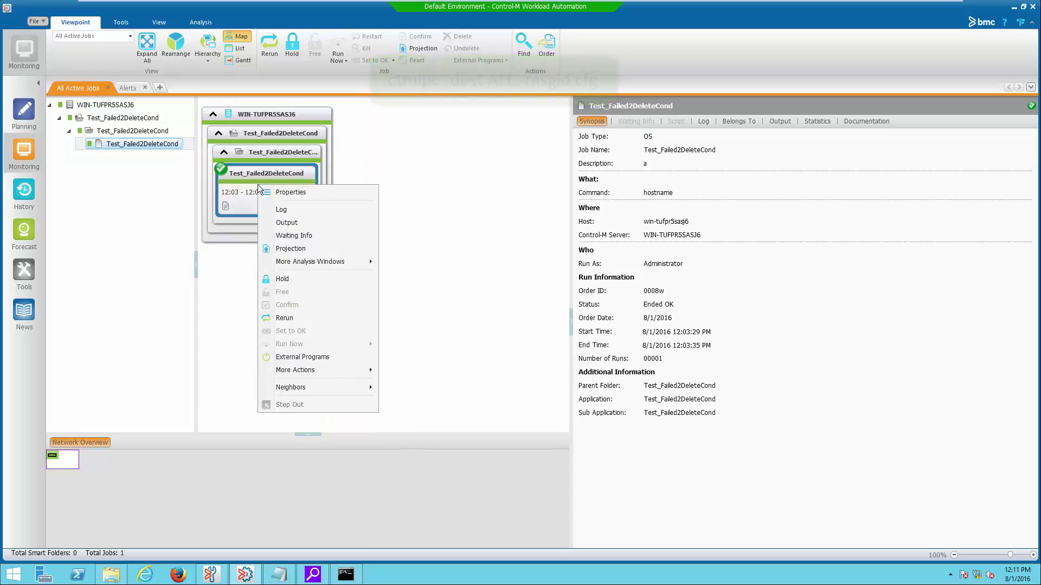
click(303, 317)
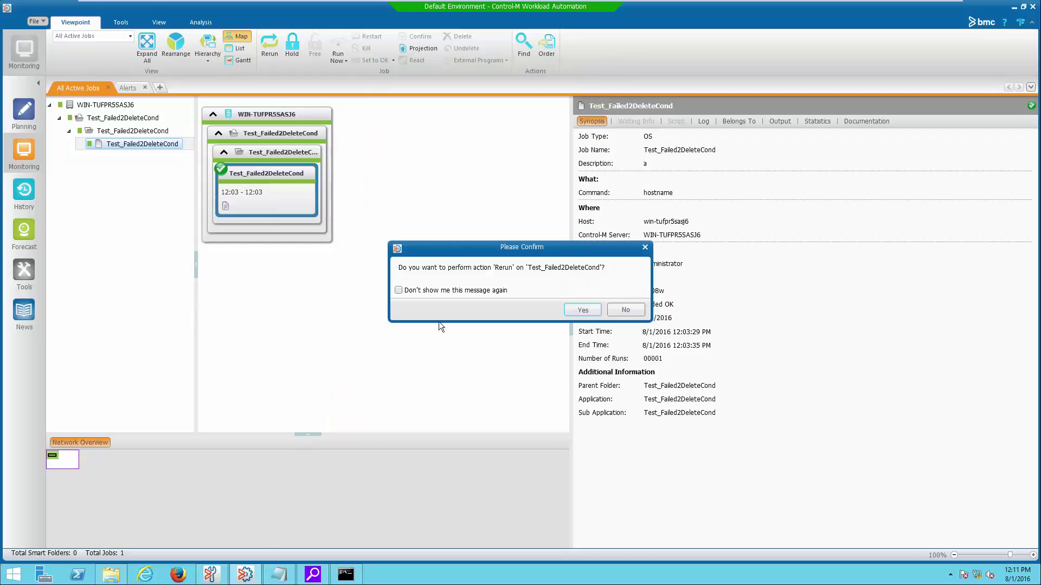
click(583, 309)
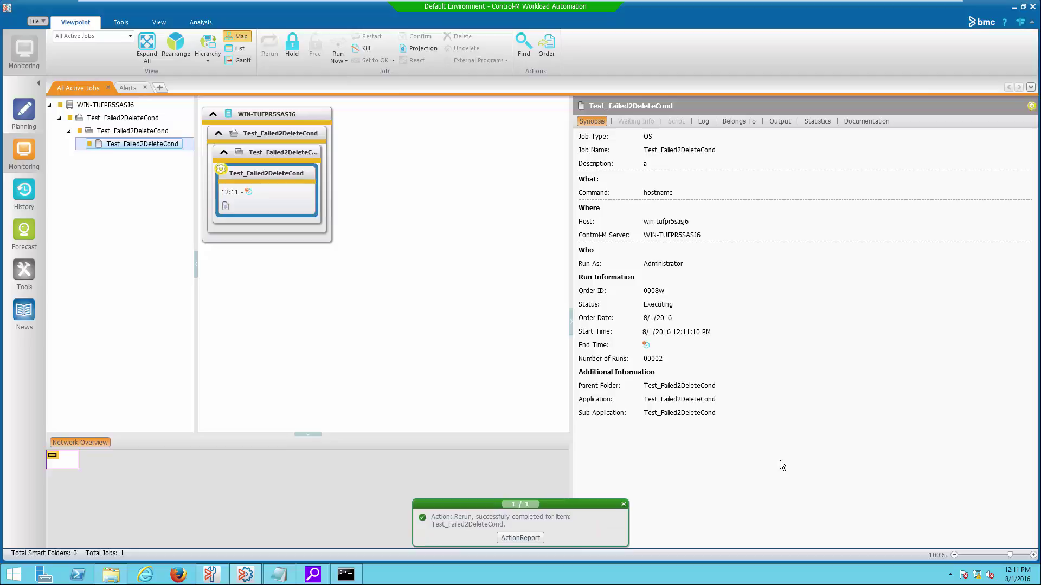
click(135, 90)
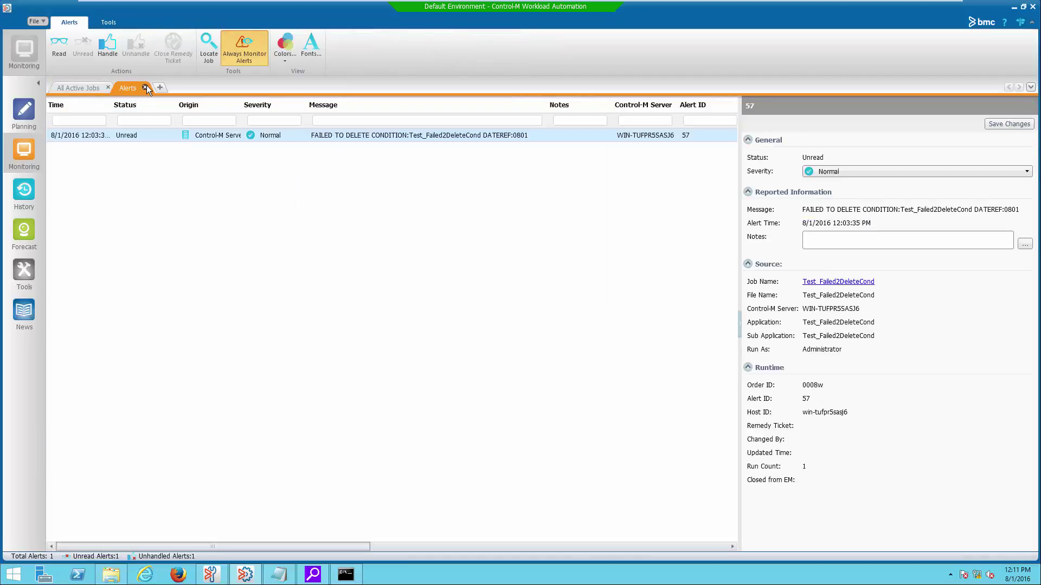
Close the alerts, then order Test_Failed2JobLogCopy from Workspace2 after viewing its actions settings
click(146, 88)
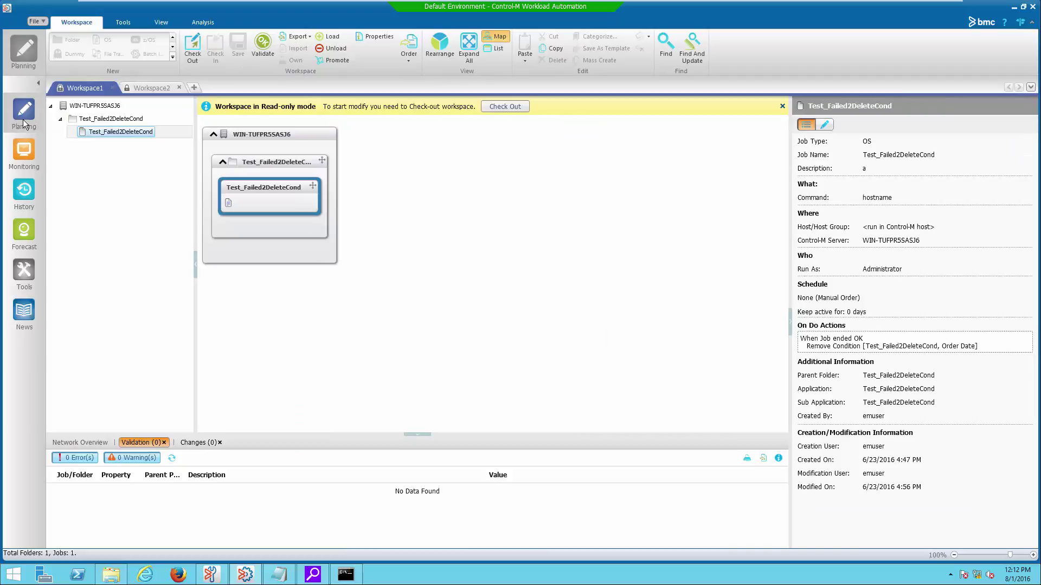
click(164, 90)
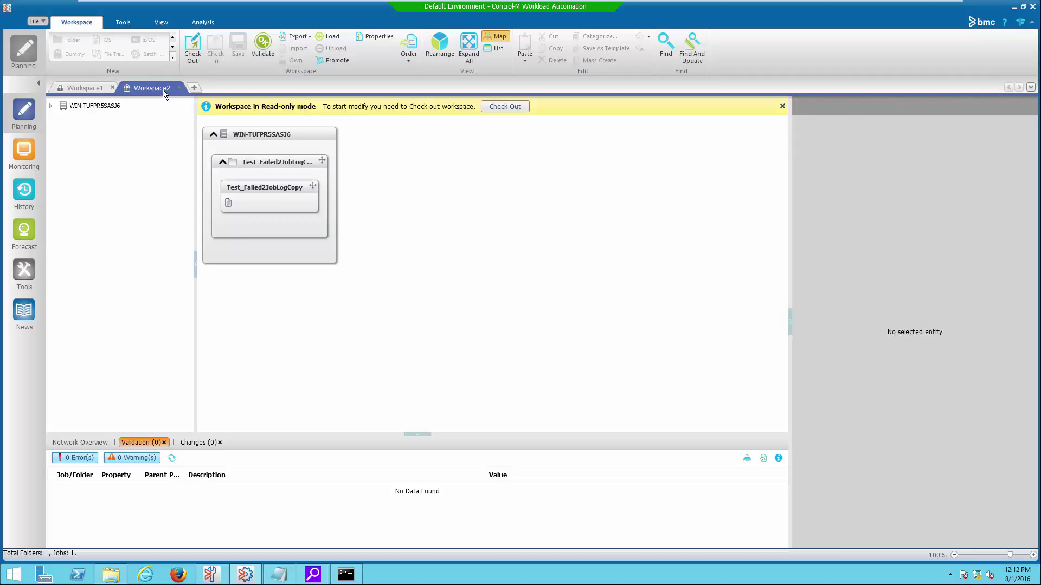
click(262, 199)
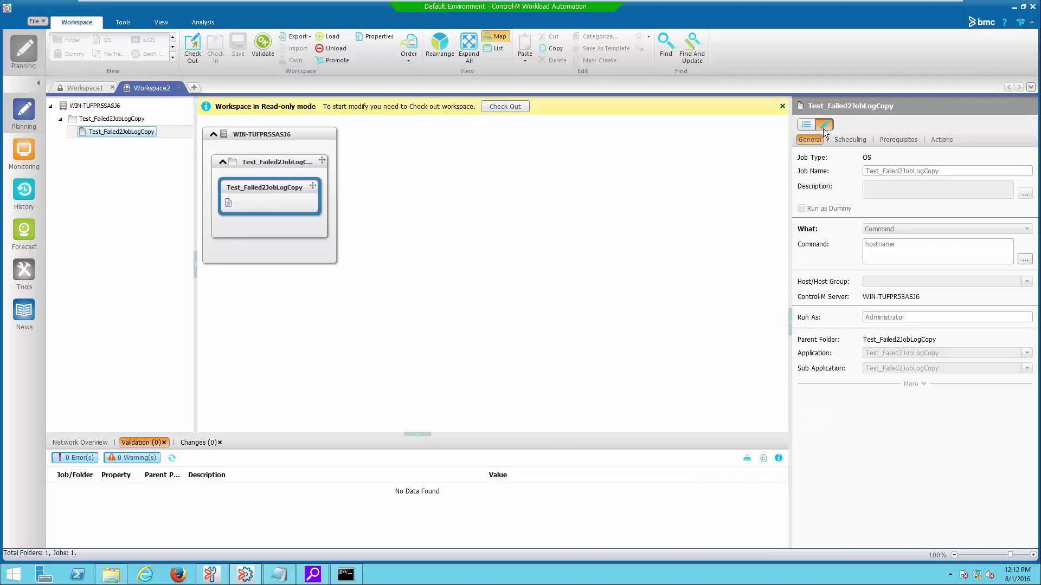
click(940, 145)
right_click(306, 207)
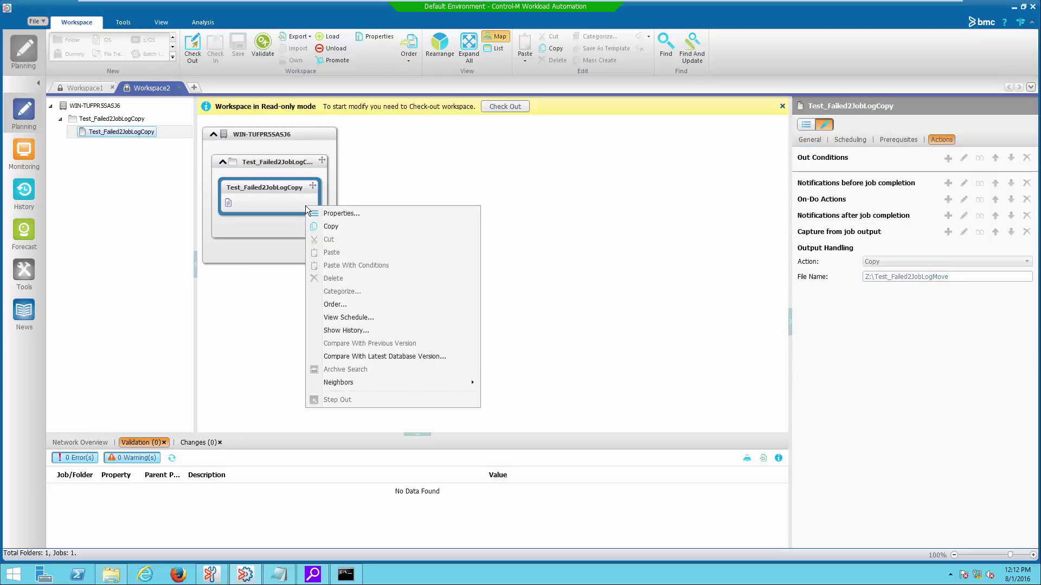
click(335, 304)
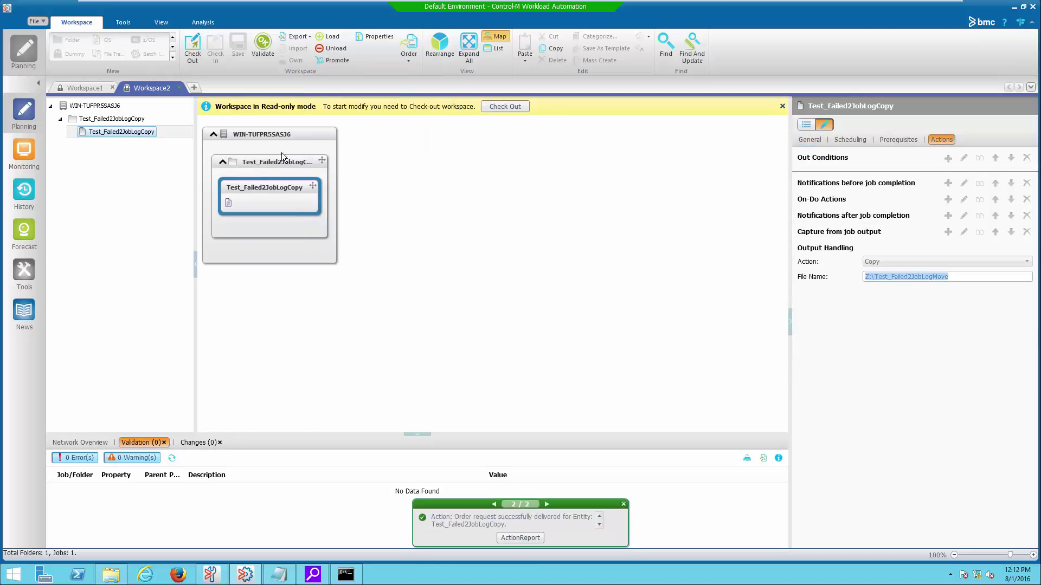
Return to Monitoring, expand Test_Failed2JobLogCopy, and mark JOB LOG COPY in alert 58's message
click(26, 158)
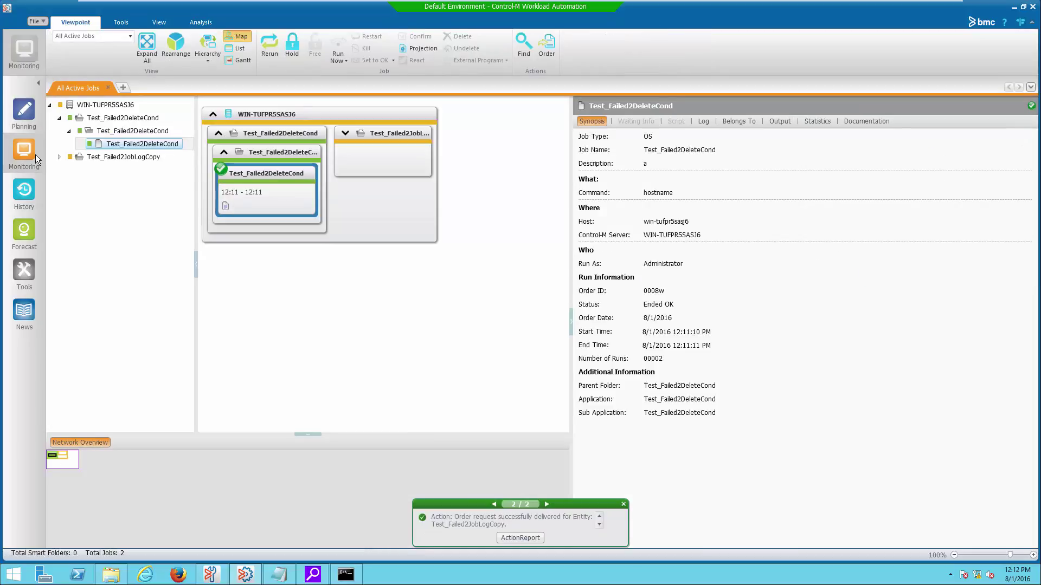
click(346, 135)
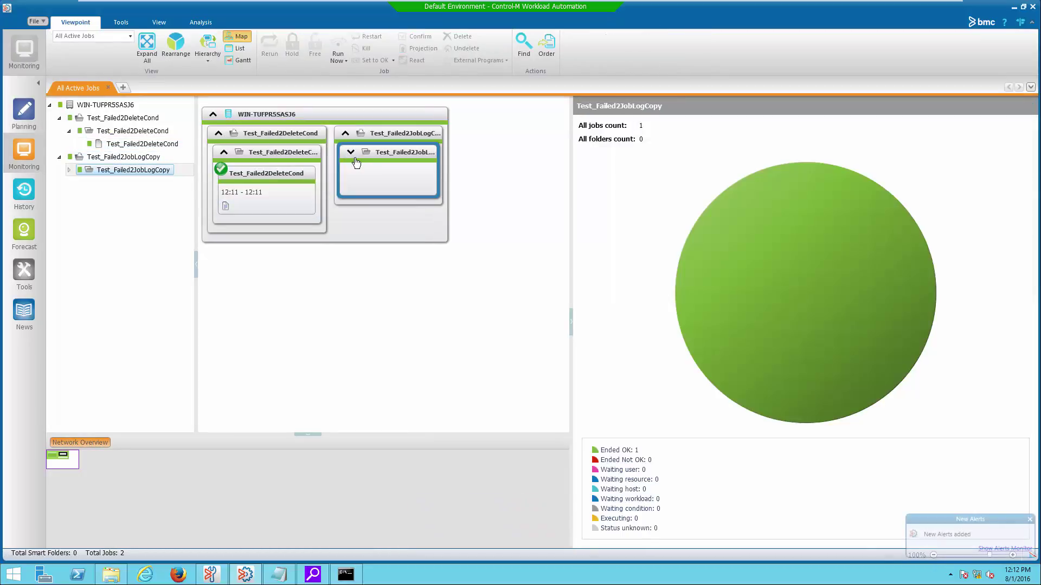
click(986, 549)
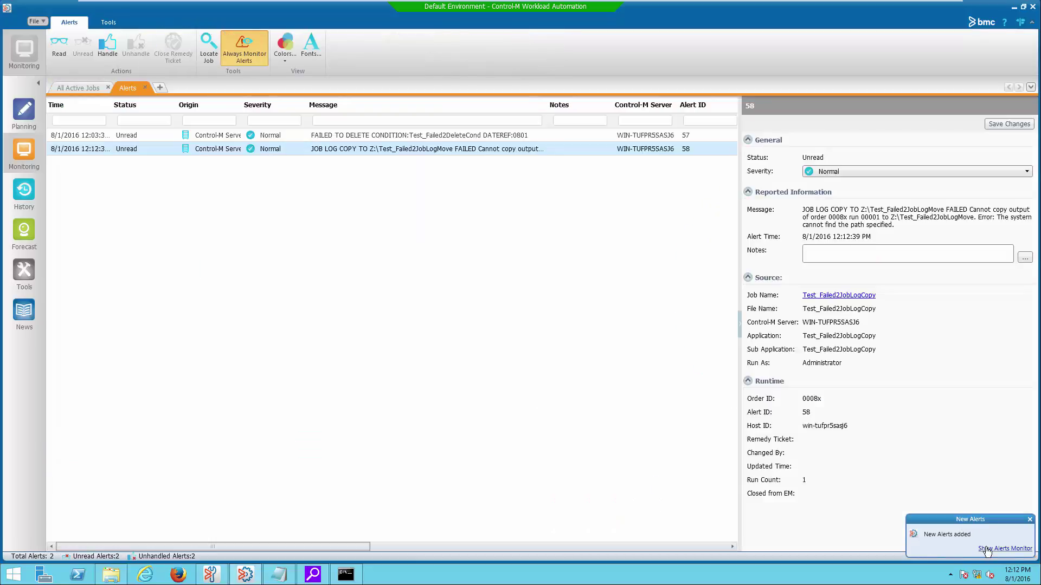
drag(802, 210, 859, 208)
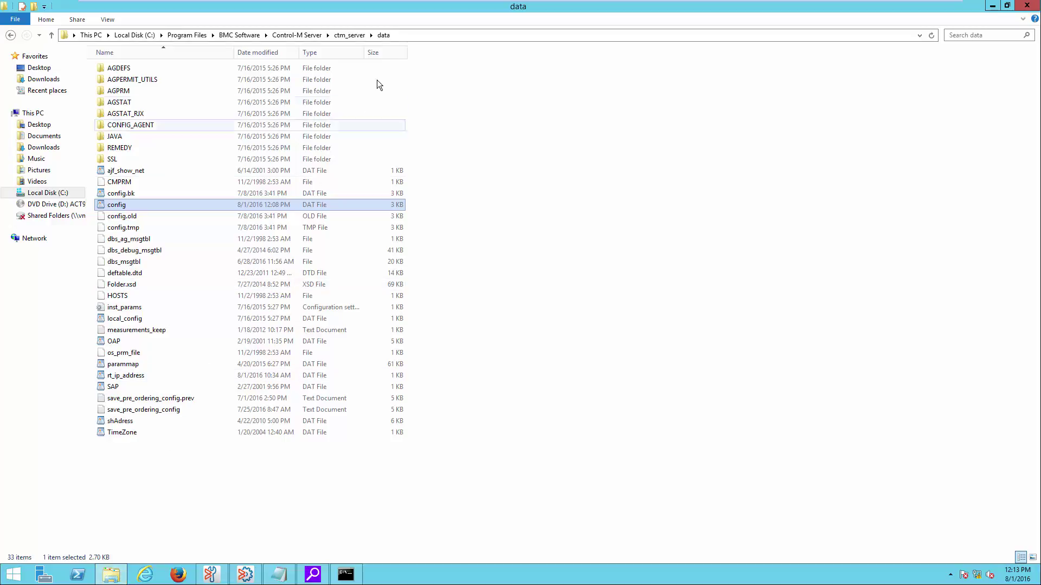
Open dbs_ag_msgtbl from the ctm_server\data folder in Notepad
click(466, 34)
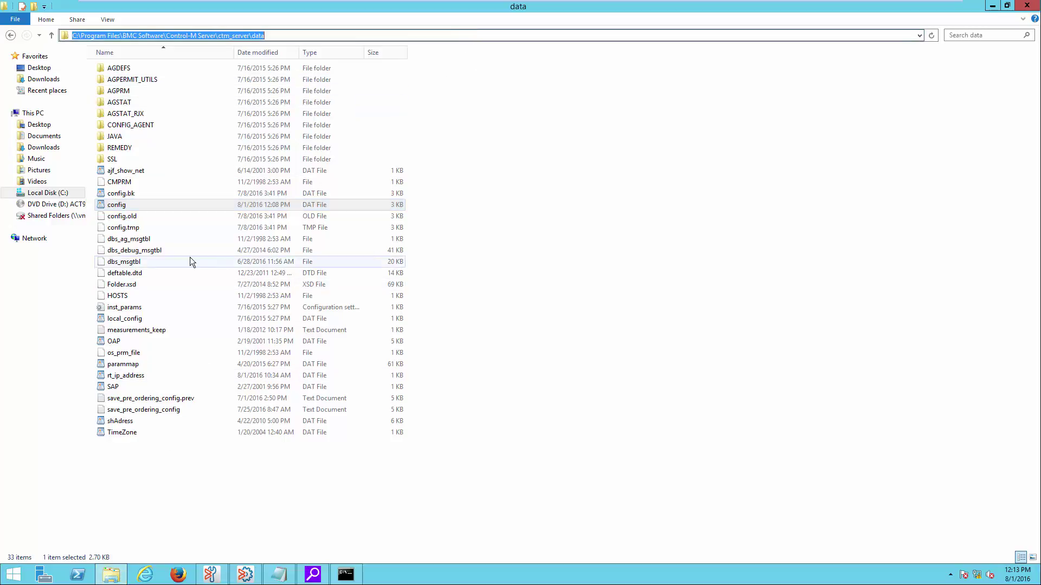
click(140, 243)
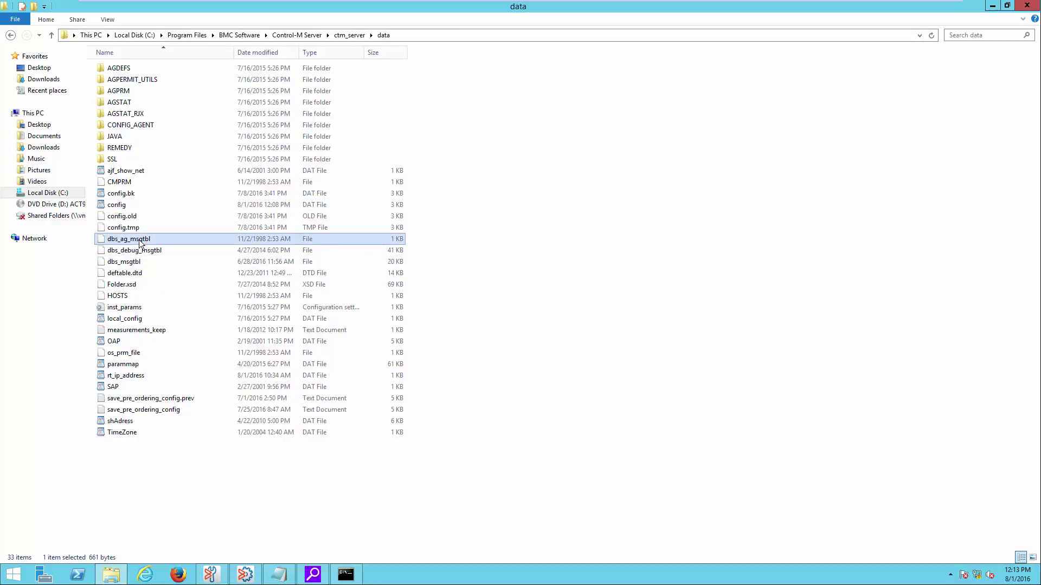
right_click(140, 244)
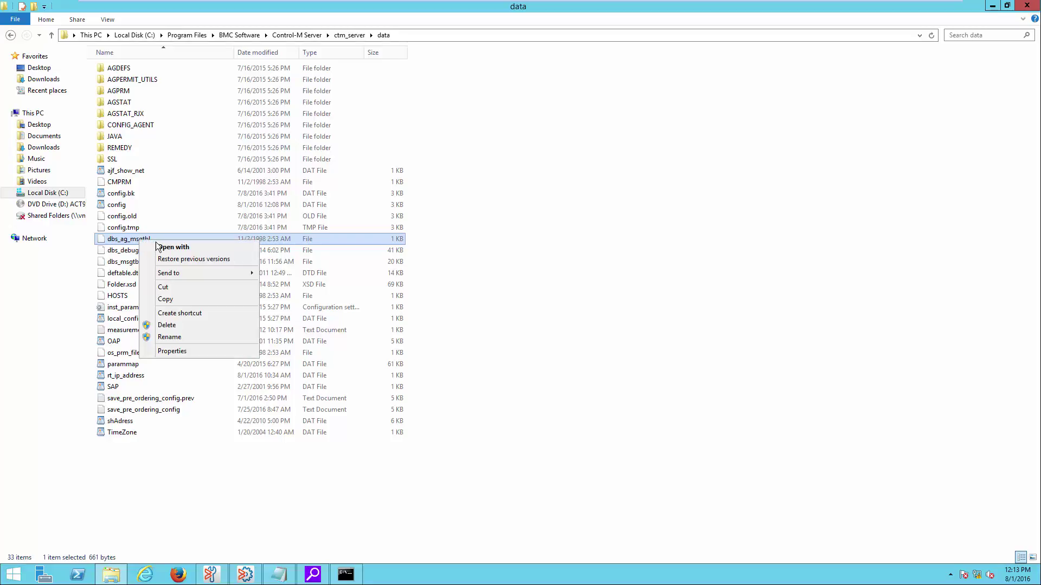
click(161, 246)
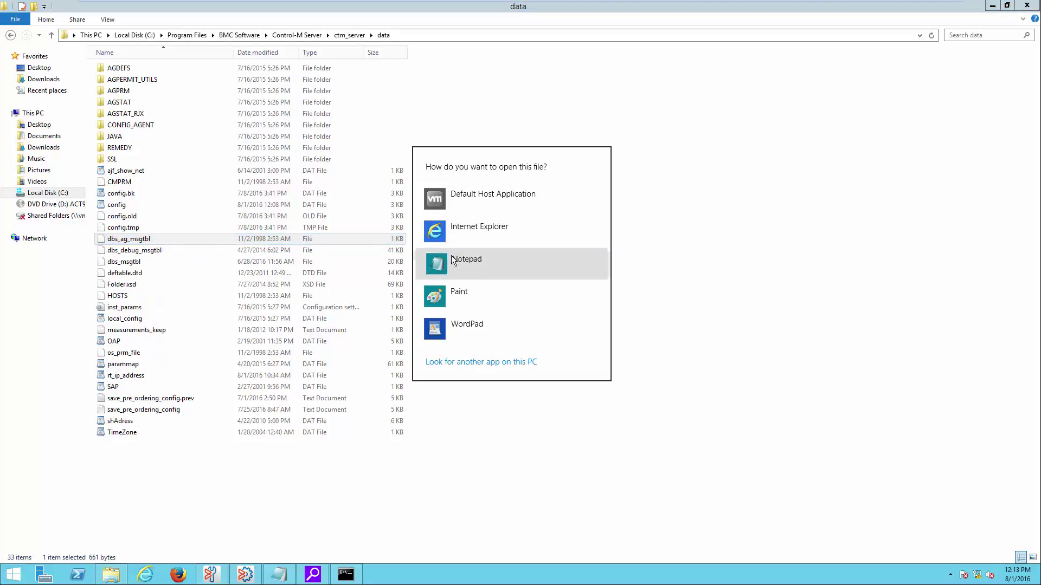
click(451, 255)
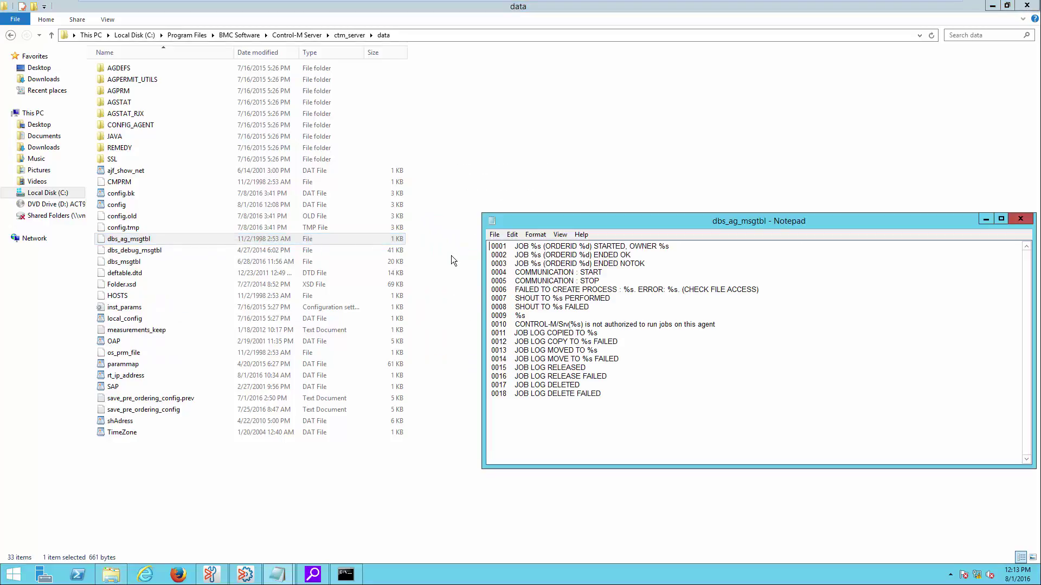
Search the maximized dbs_ag_msgtbl for JOB LOG COPY TO and select its ID 0012
click(1001, 219)
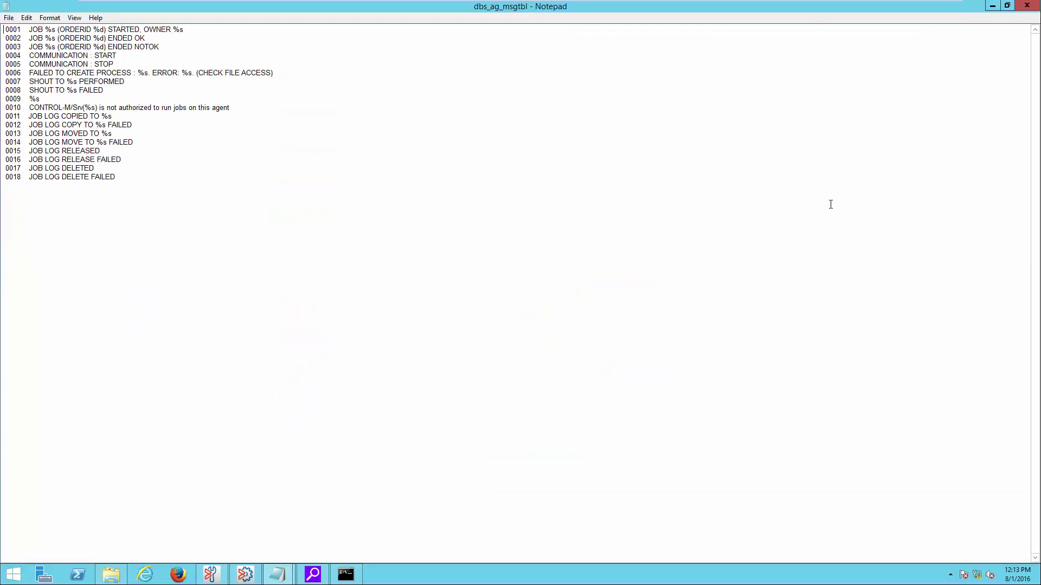
key(ctrl+f)
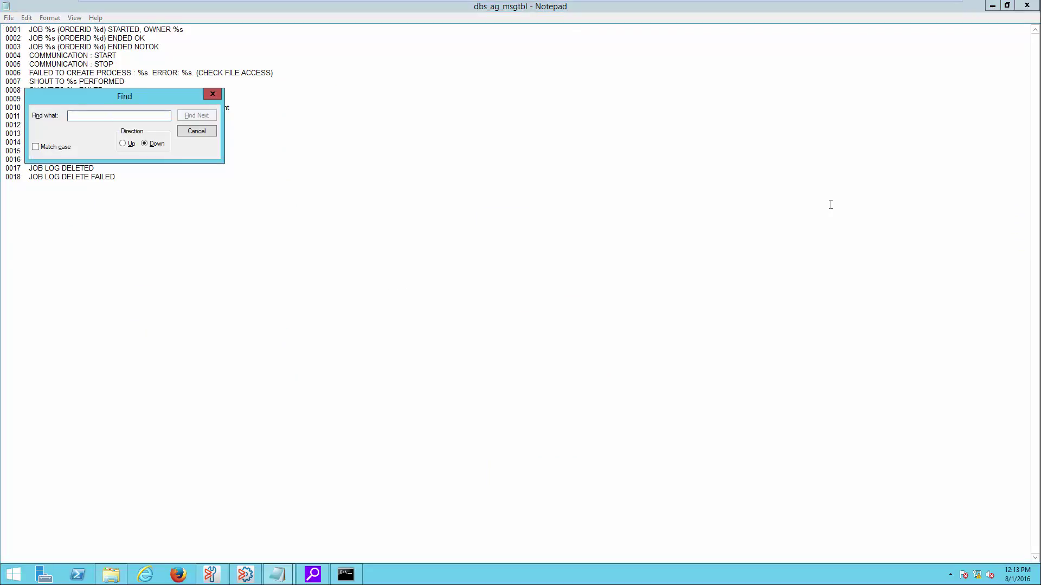
key(ctrl+v)
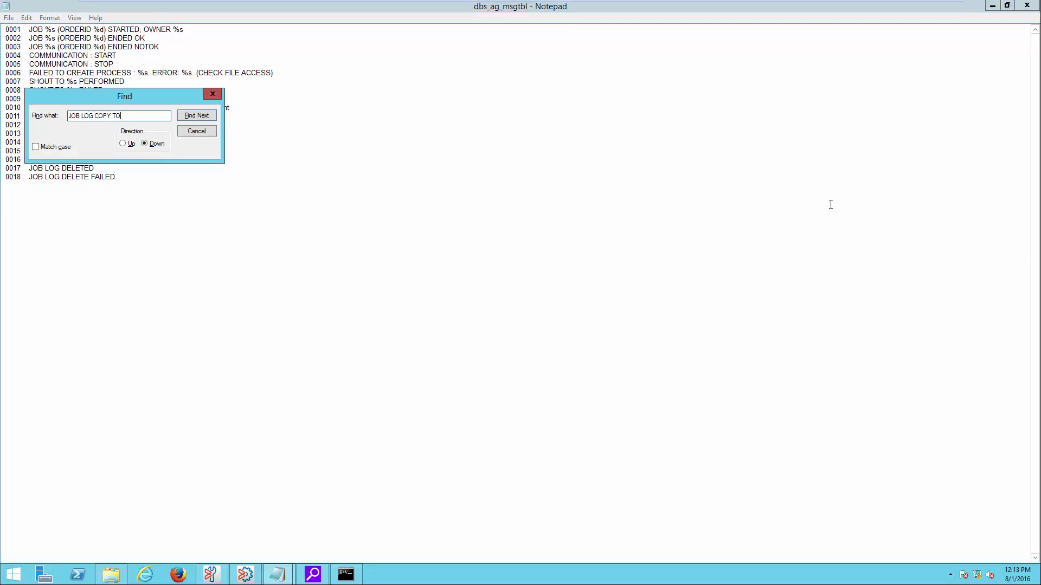
click(204, 116)
drag(190, 97, 375, 96)
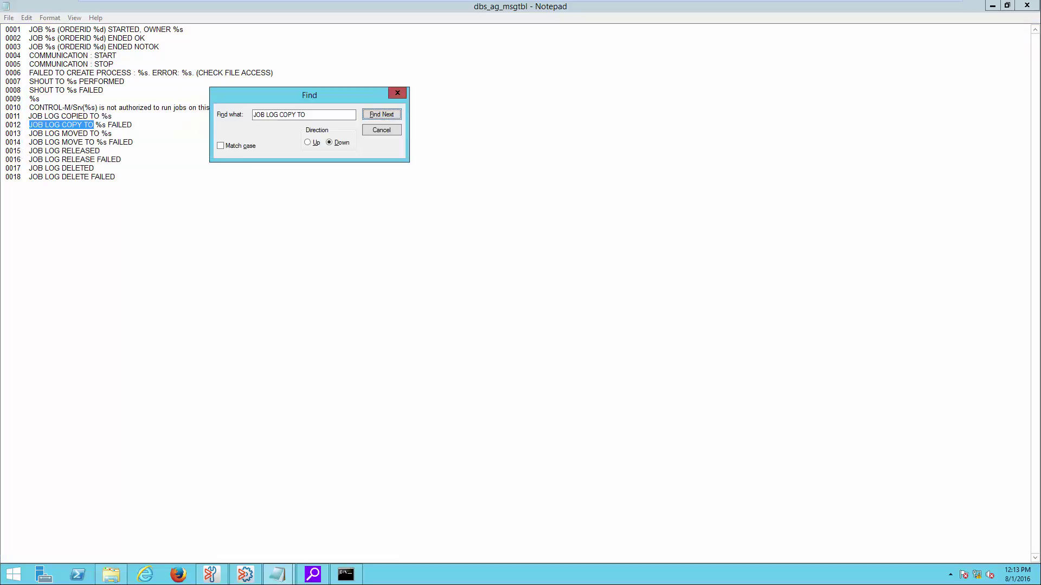
click(392, 130)
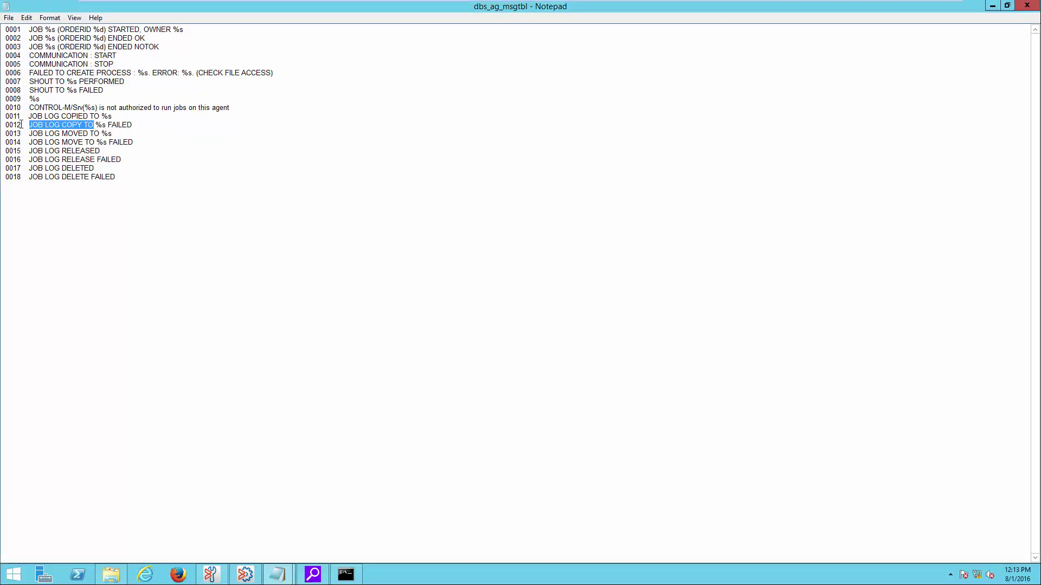
drag(22, 124, 3, 124)
Close Notepad and paste a duplicate of the config file into the data folder, approving administrator permission
click(1027, 5)
right_click(151, 203)
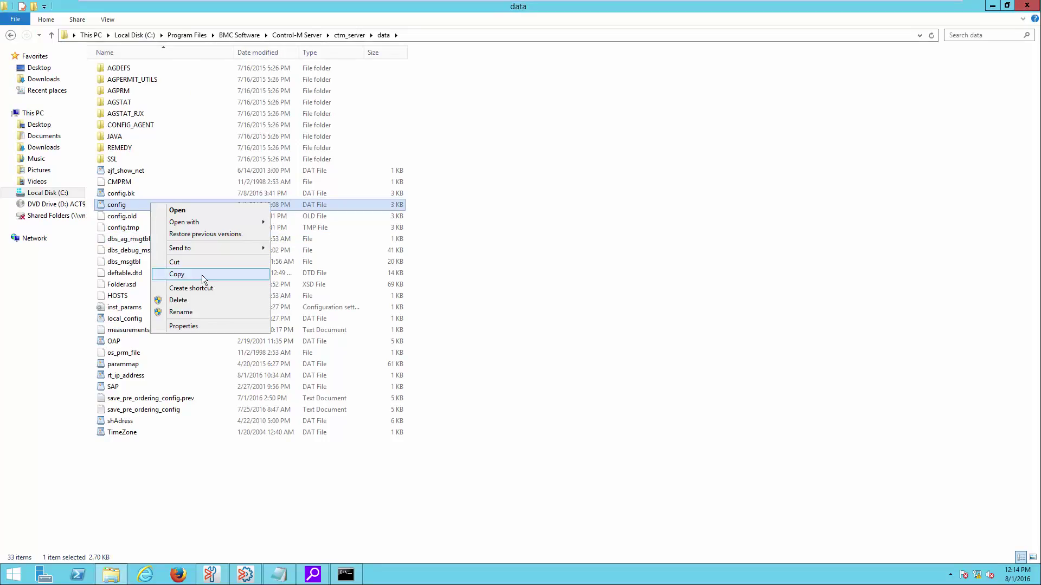
click(202, 275)
right_click(449, 229)
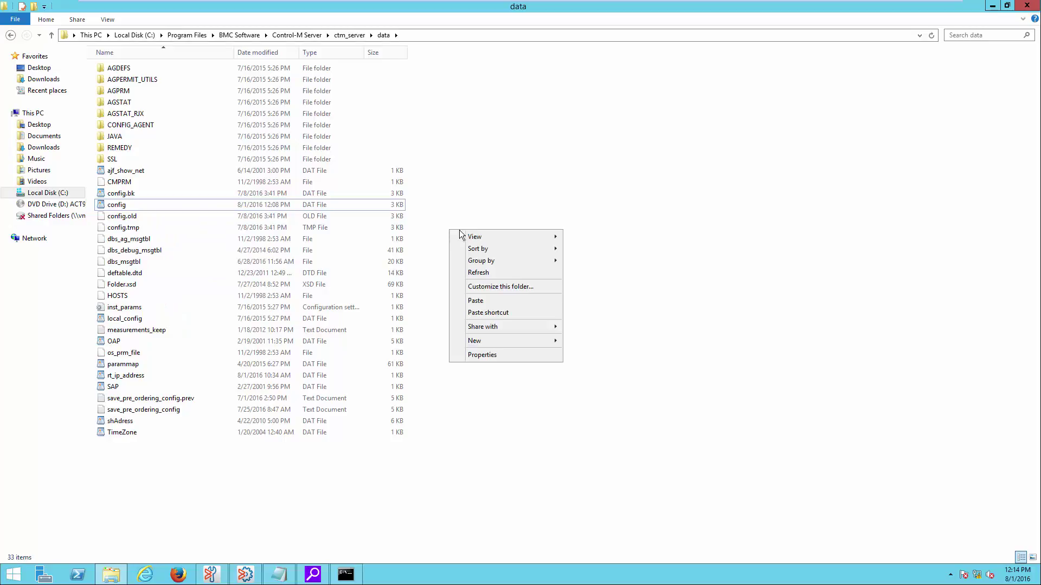
click(499, 301)
click(496, 220)
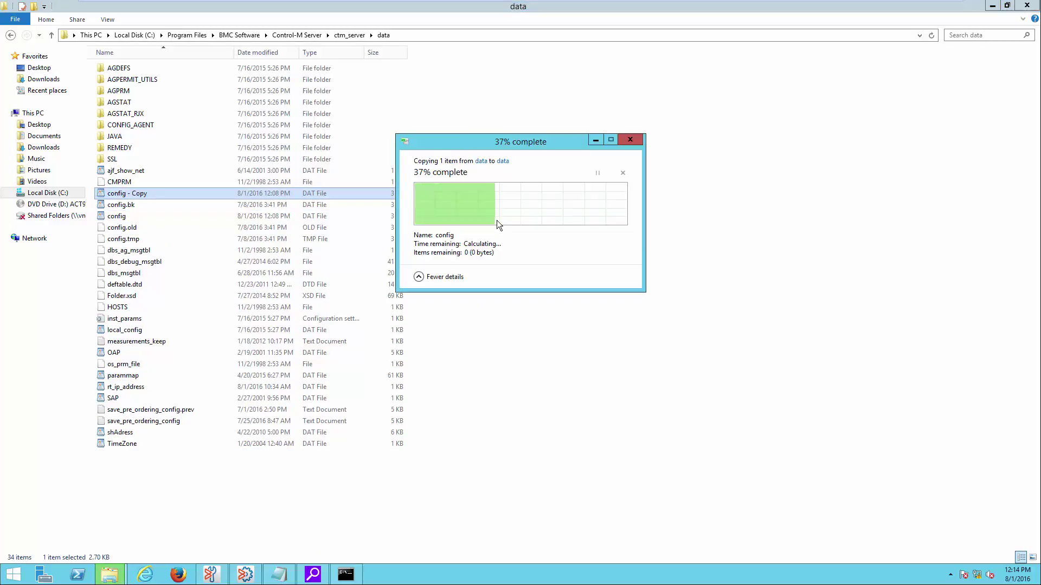
Rename the duplicate to config.bk1, then bring up the original config's context menu
right_click(150, 198)
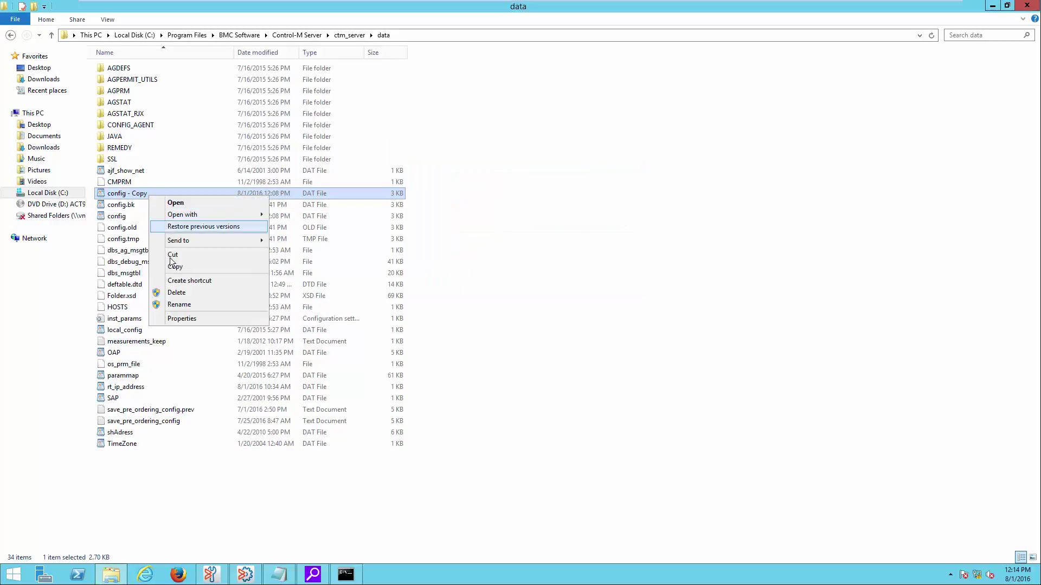
click(174, 305)
text(config.bk1)
key(Return)
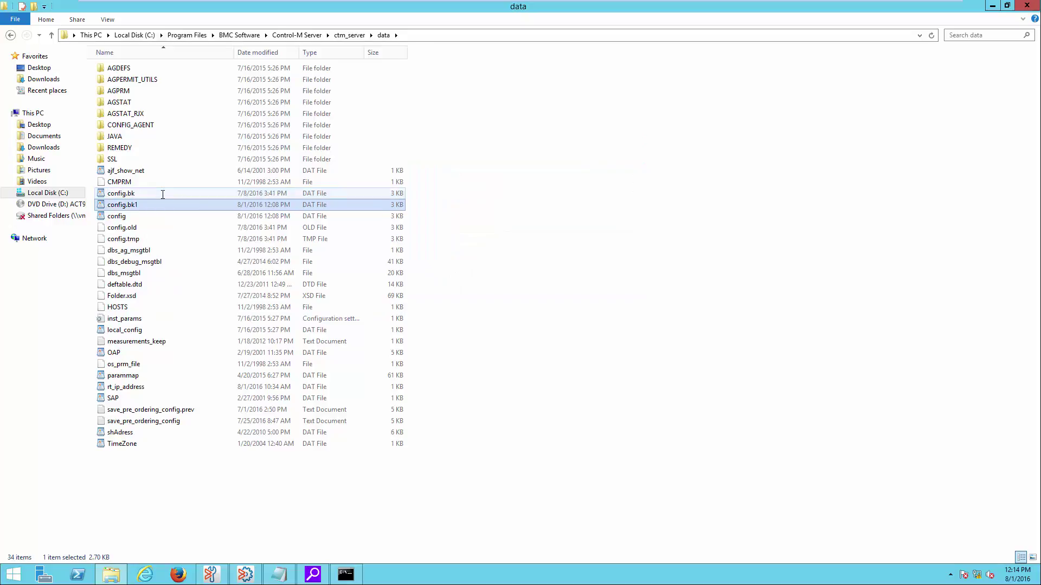
right_click(124, 210)
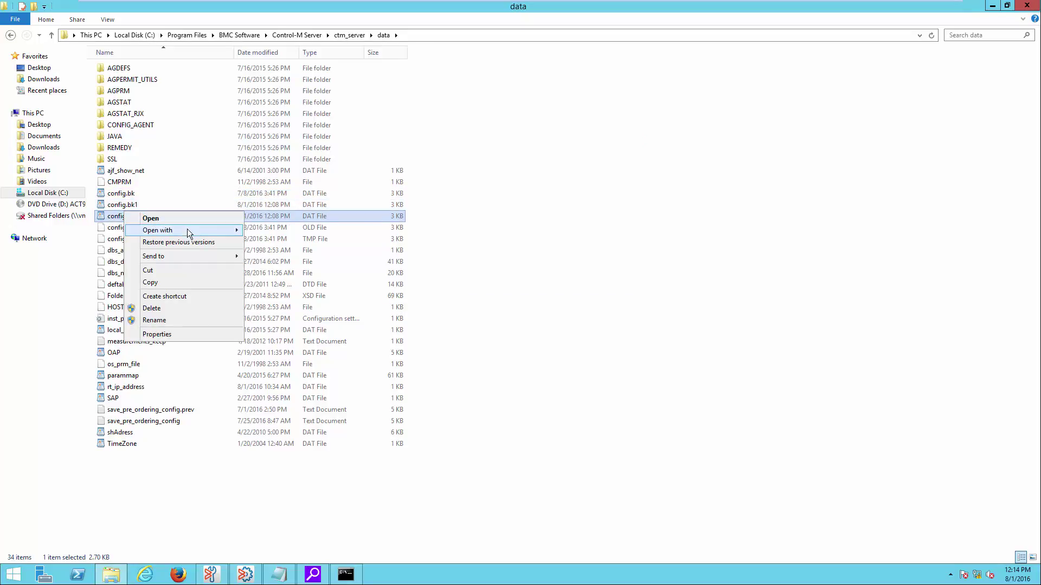
Open config in Notepad, delete 0012 from ALERT_ON_MESSAGES, and save the file
mouse_move(188, 234)
click(268, 231)
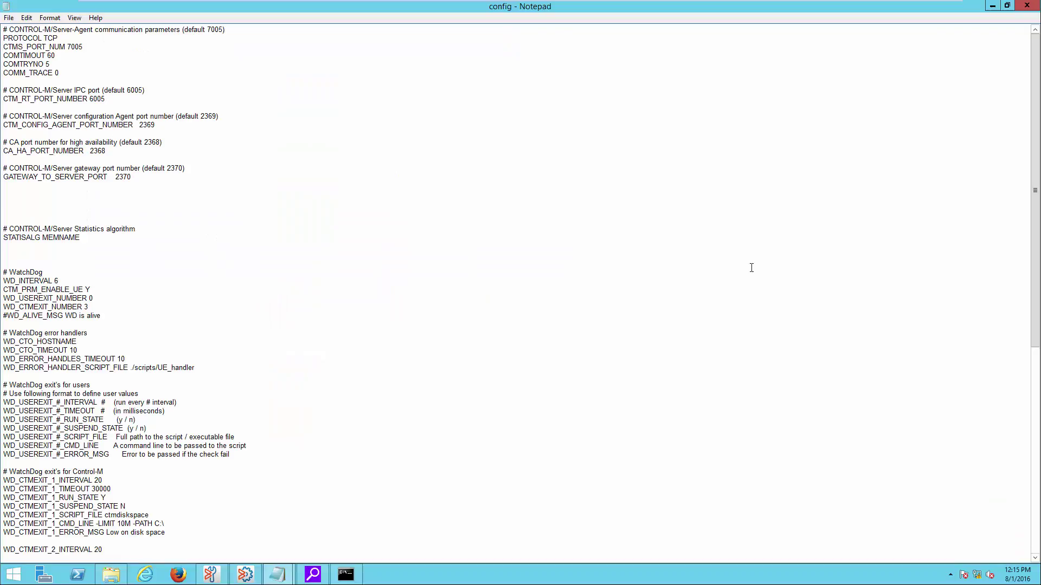
scroll(172, 301, down, 13)
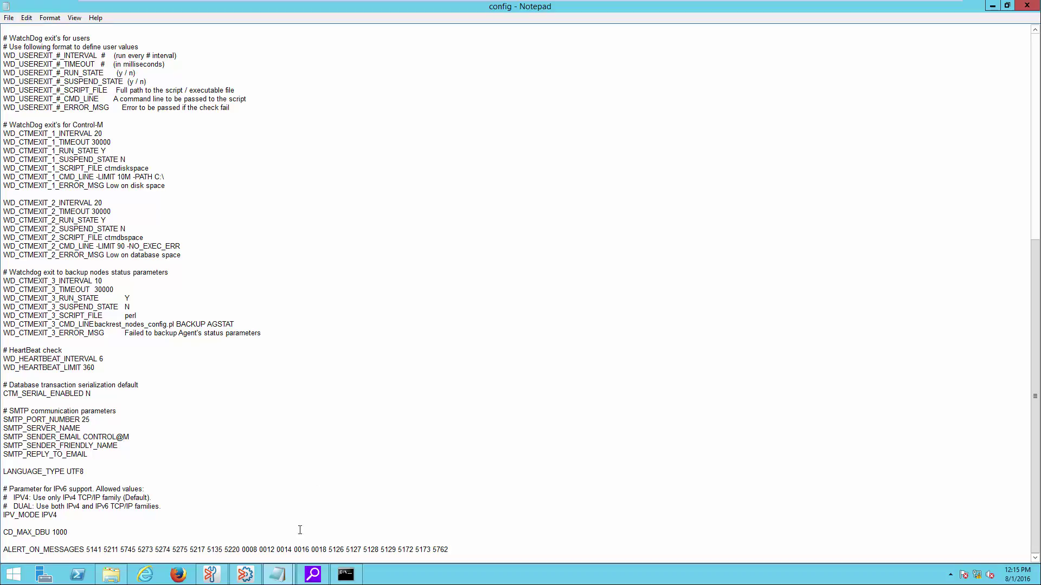
double_click(269, 550)
key(Delete)
click(9, 17)
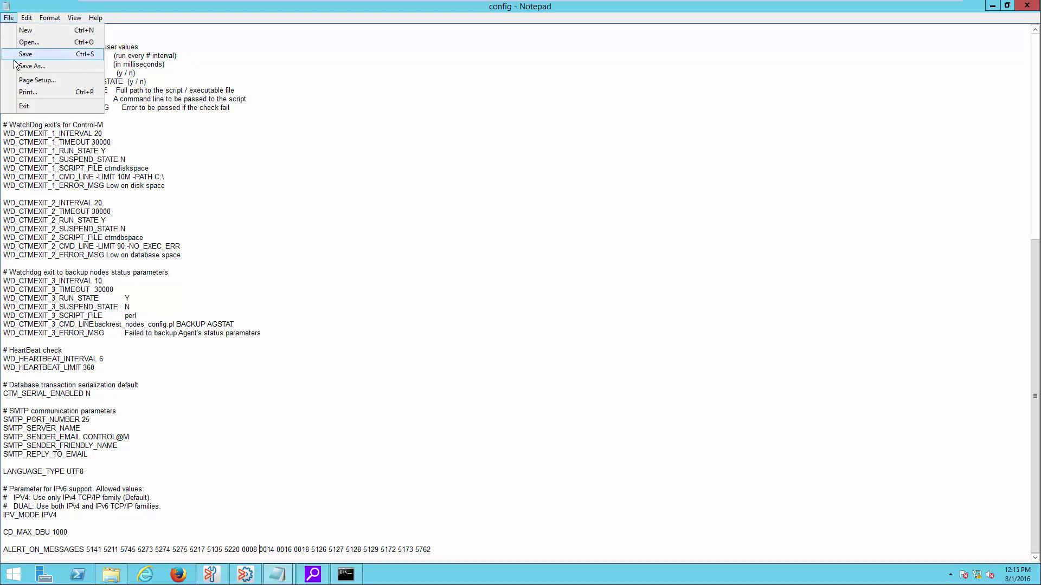
click(14, 58)
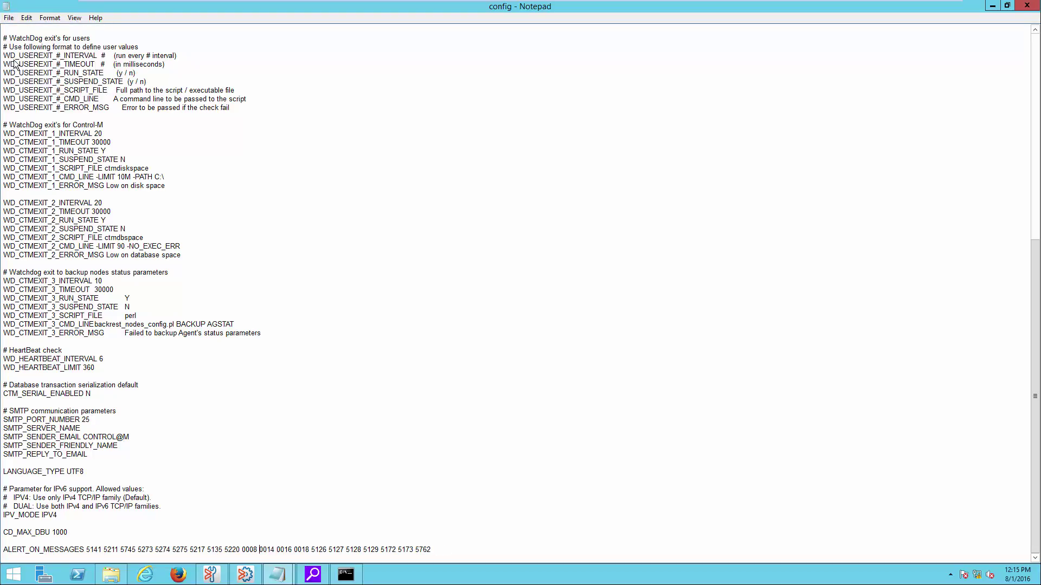
Close Notepad, minimize the folder, run ctmipc -dest ALL -msgid cfg to reload, then cls
click(1026, 5)
click(993, 6)
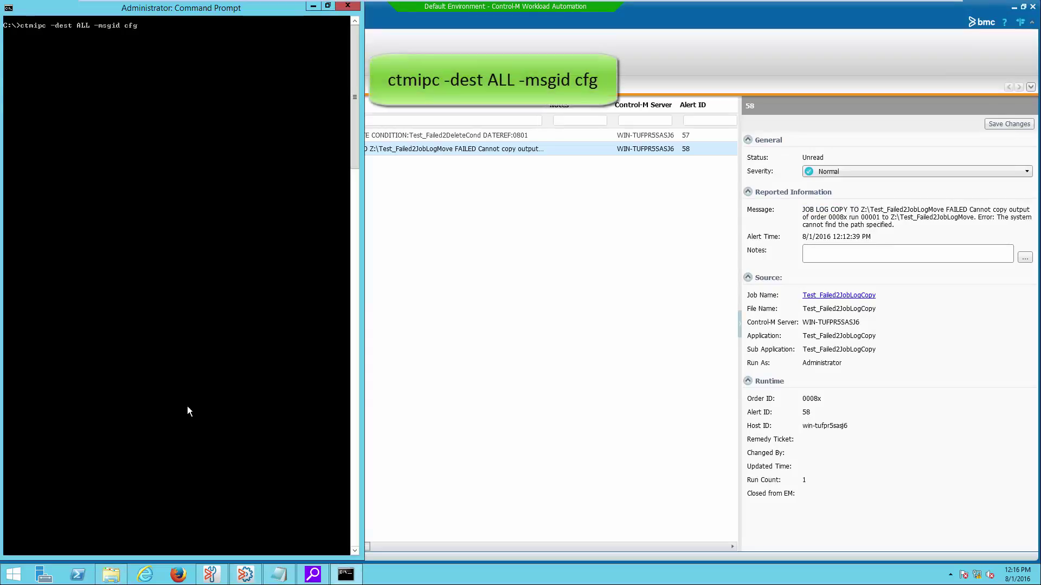
key(Return)
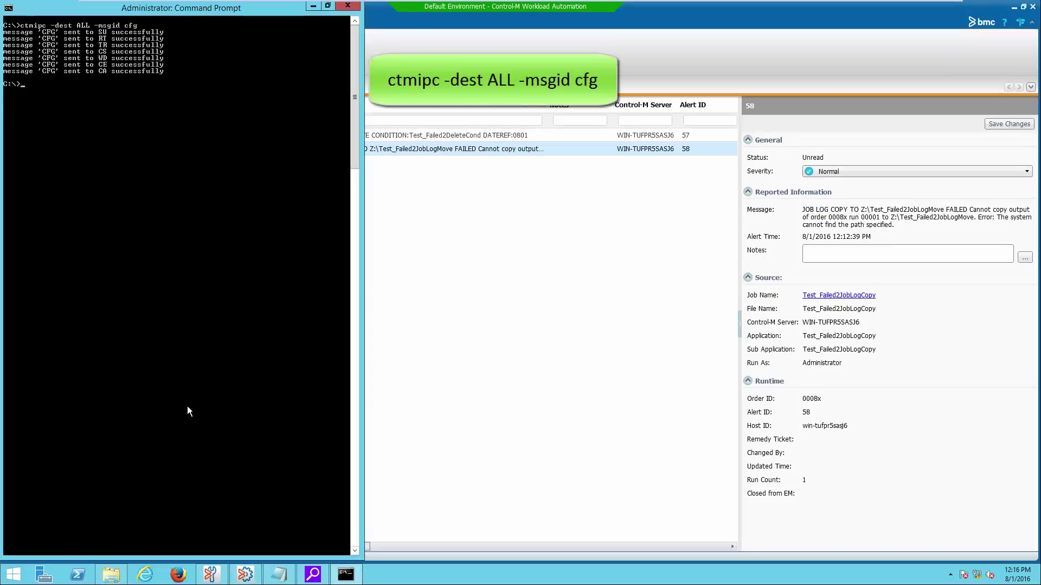
text(cls)
key(Return)
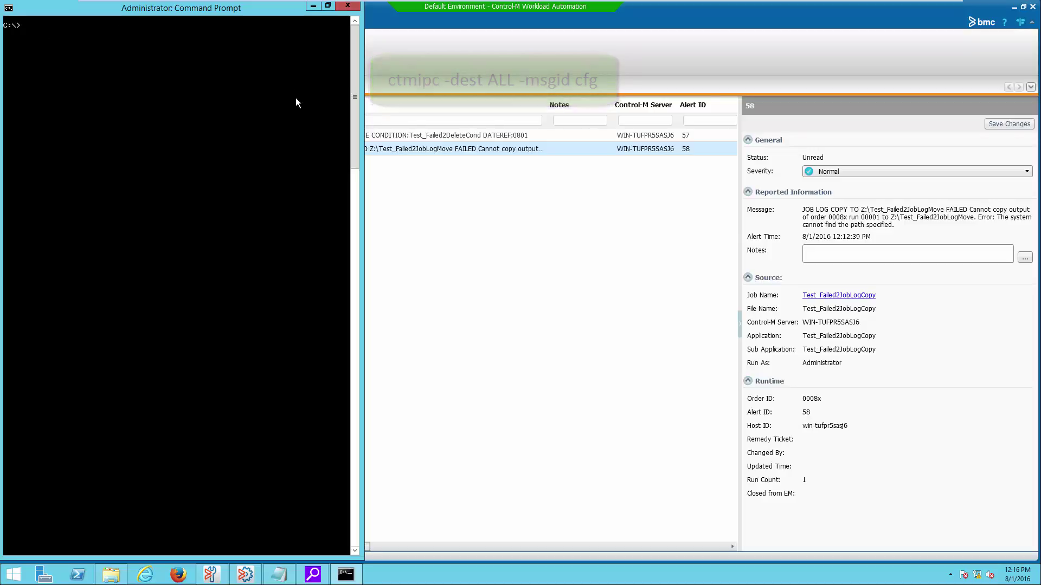
Rerun Test_Failed2JobLogCopy from the All Active Jobs view and confirm with Yes
click(314, 7)
click(208, 46)
right_click(412, 191)
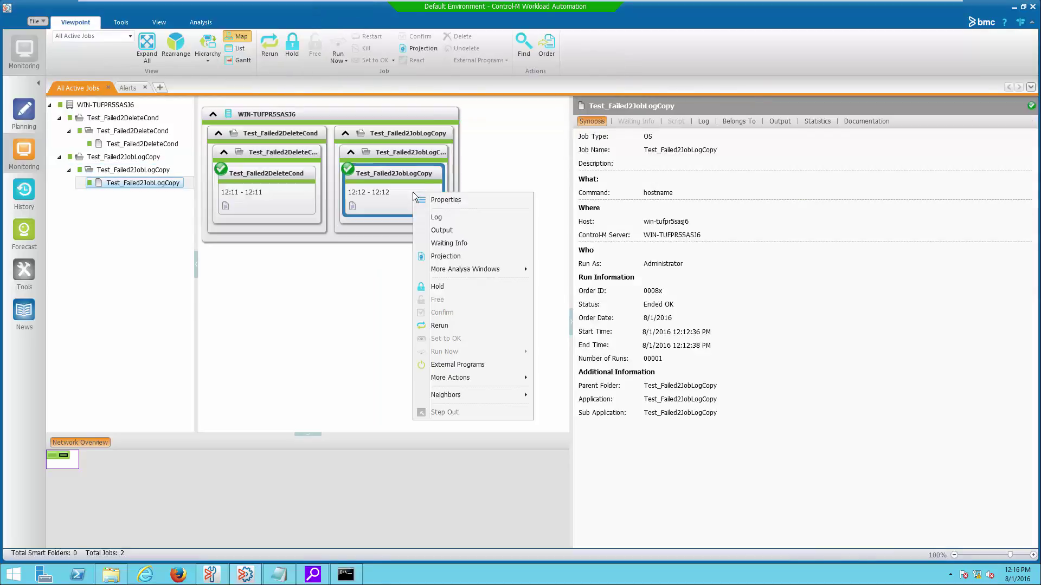
click(460, 321)
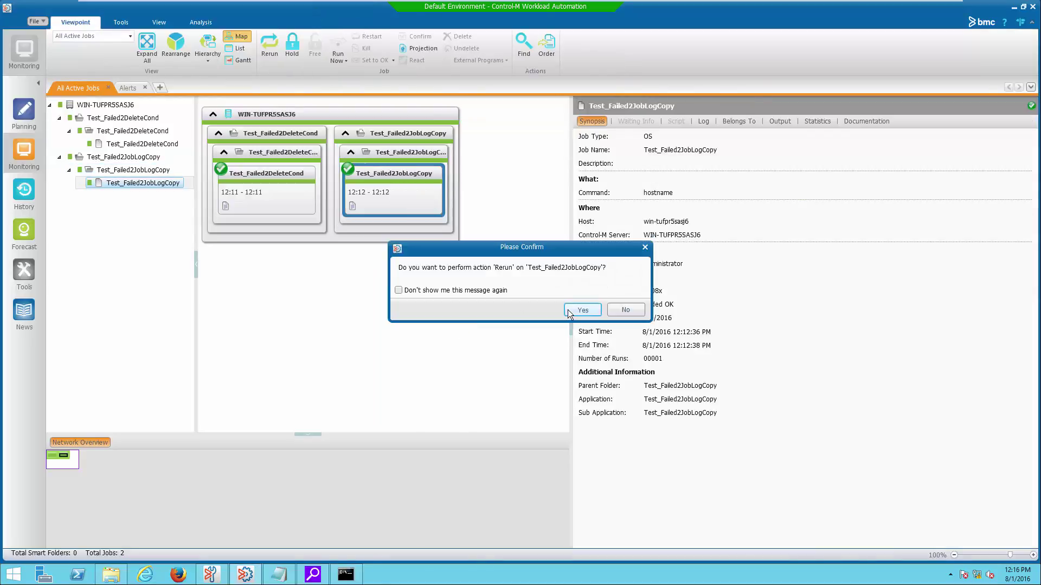
click(567, 313)
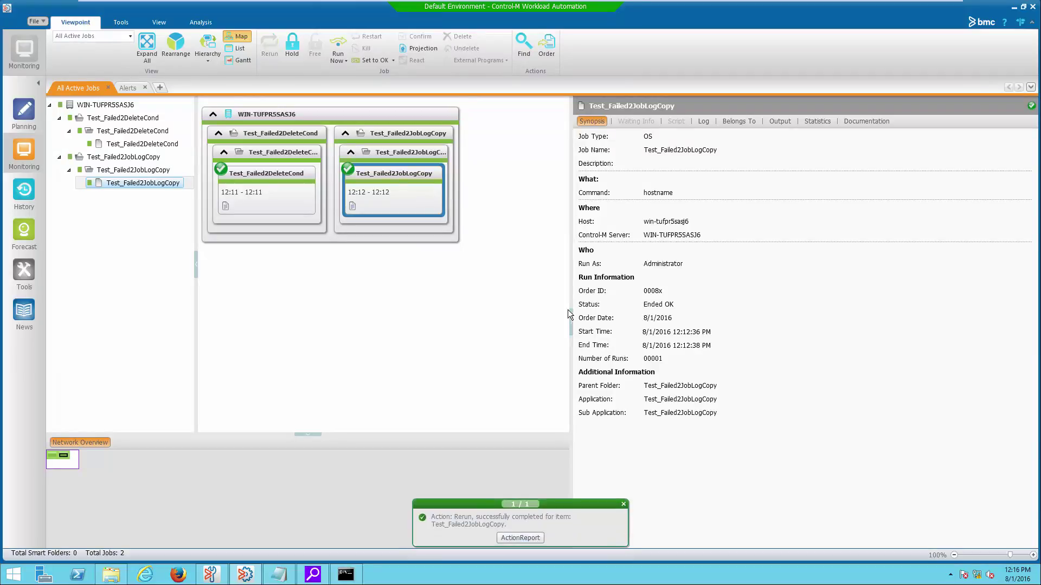